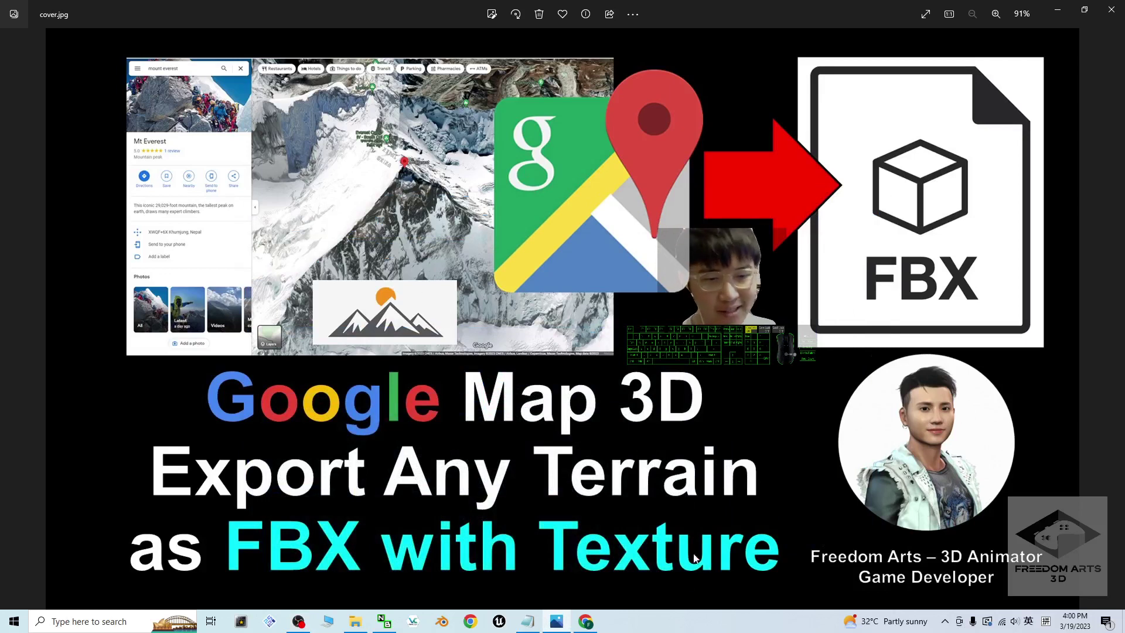
Step: Switch from Photos to the Chrome window showing Google Maps' 3D Mount Everest view
click(586, 621)
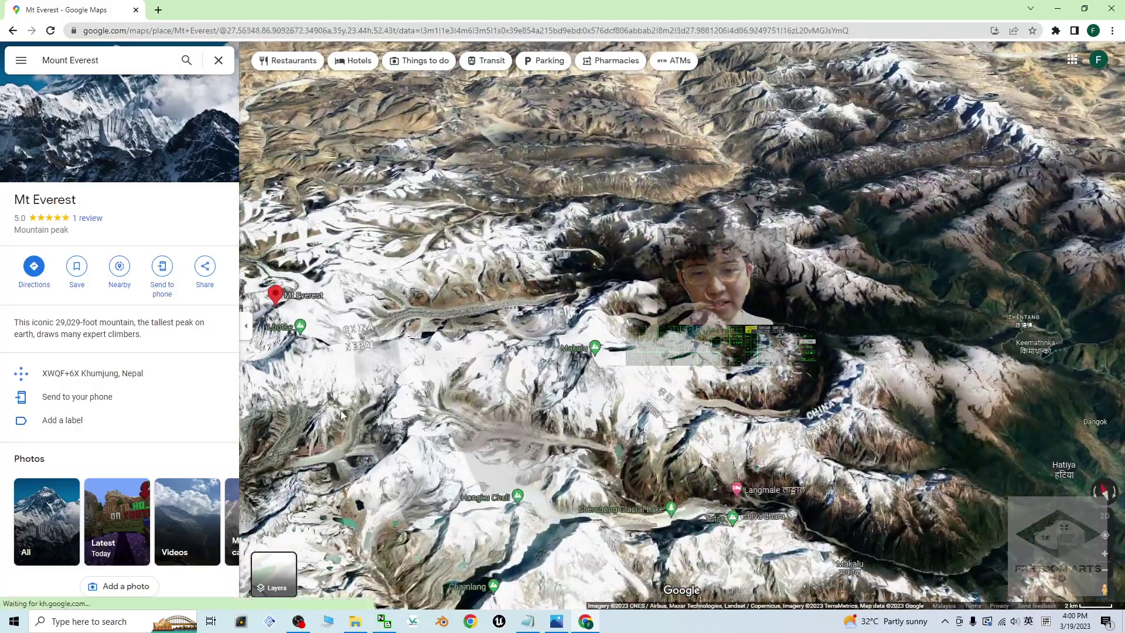
Step: Orbit, zoom and tilt the 3D Everest terrain to an oblique horizon view
right_click(341, 413)
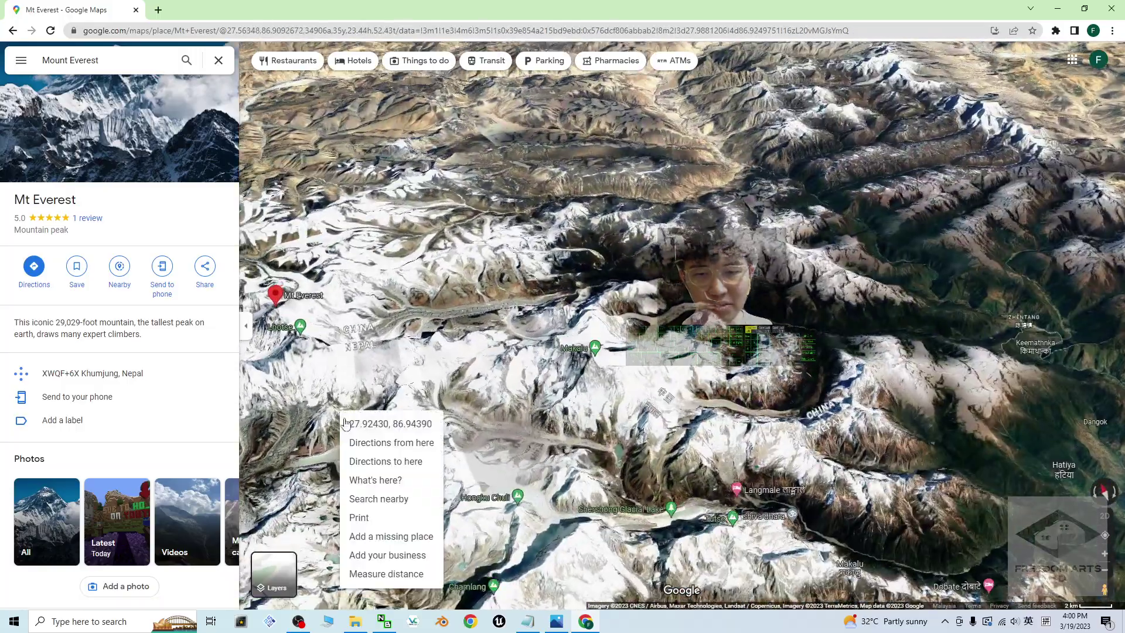
drag(346, 416, 607, 401)
click(608, 402)
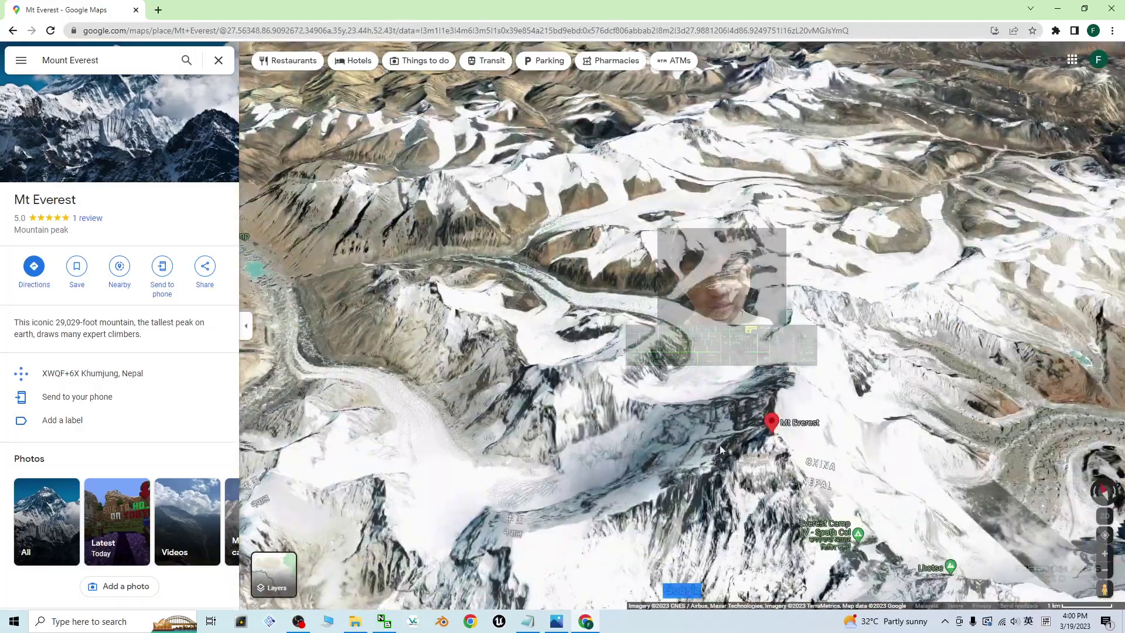
ctrl+drag(720, 449, 595, 330)
scroll(499, 293, down, 5)
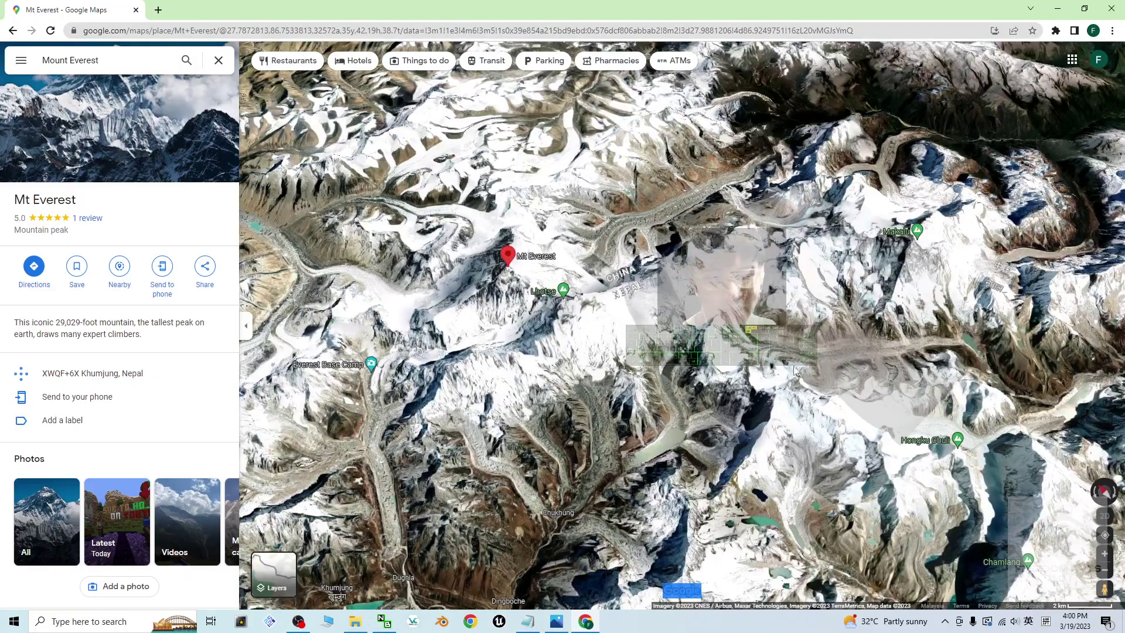
ctrl+drag(862, 402, 352, 395)
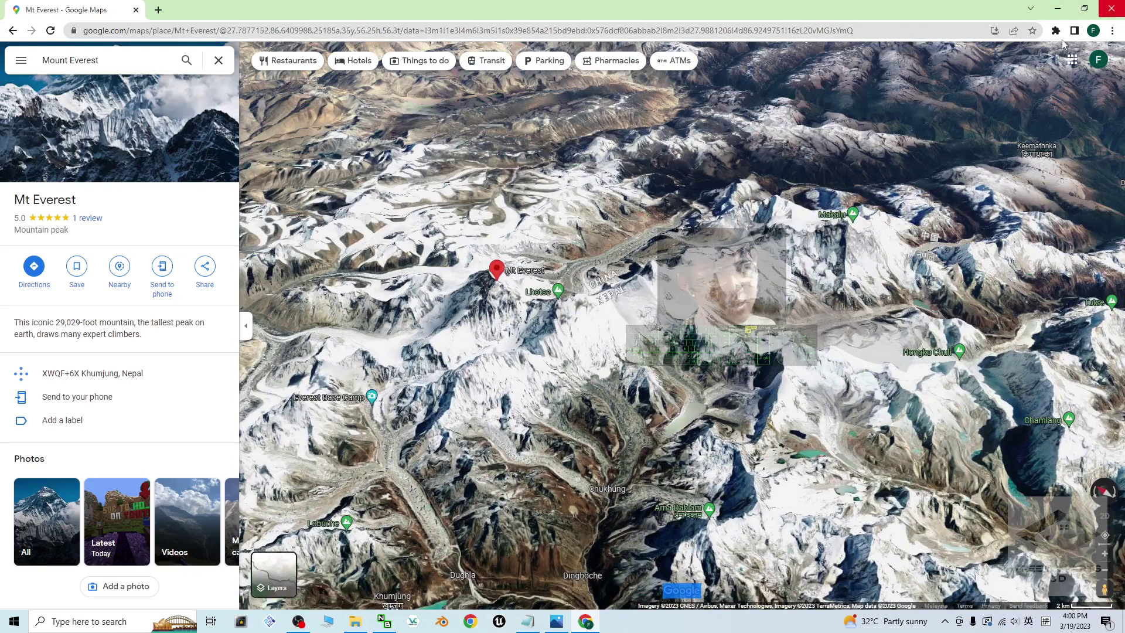
Step: Close Chrome, minimize Photos, and select then deselect the grabber download link in notes.txt
click(1110, 9)
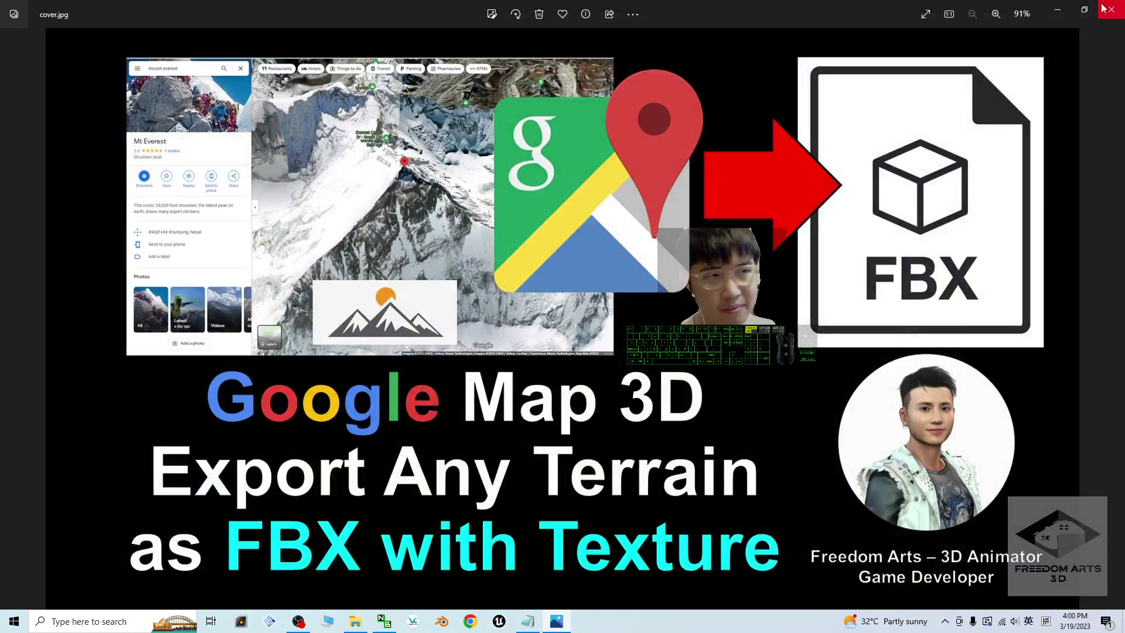
click(1059, 10)
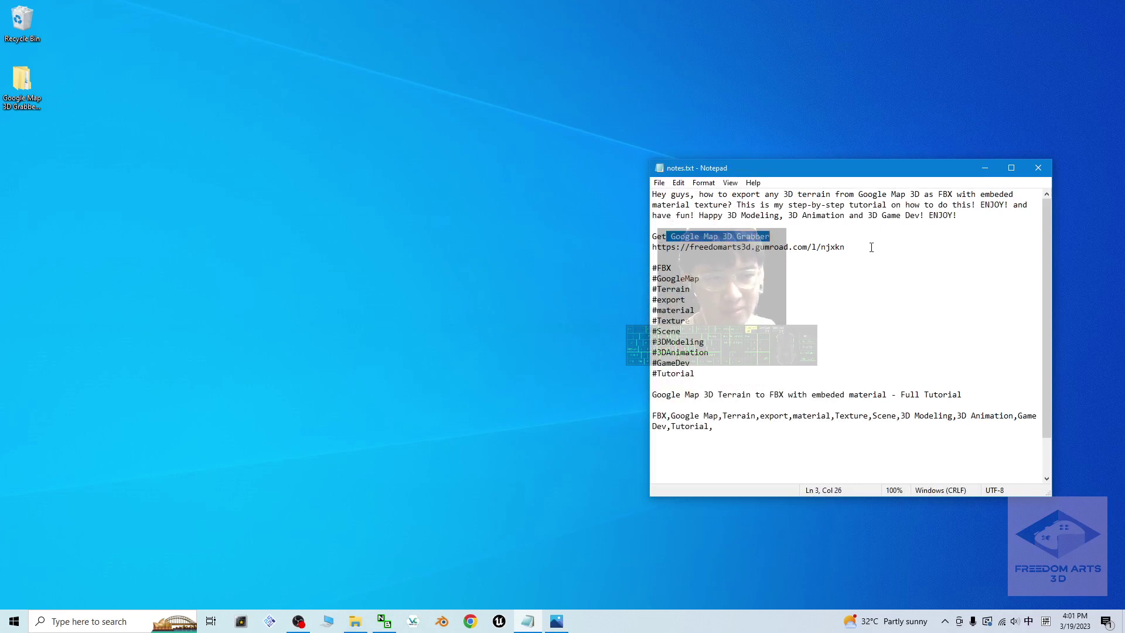
drag(867, 249, 701, 238)
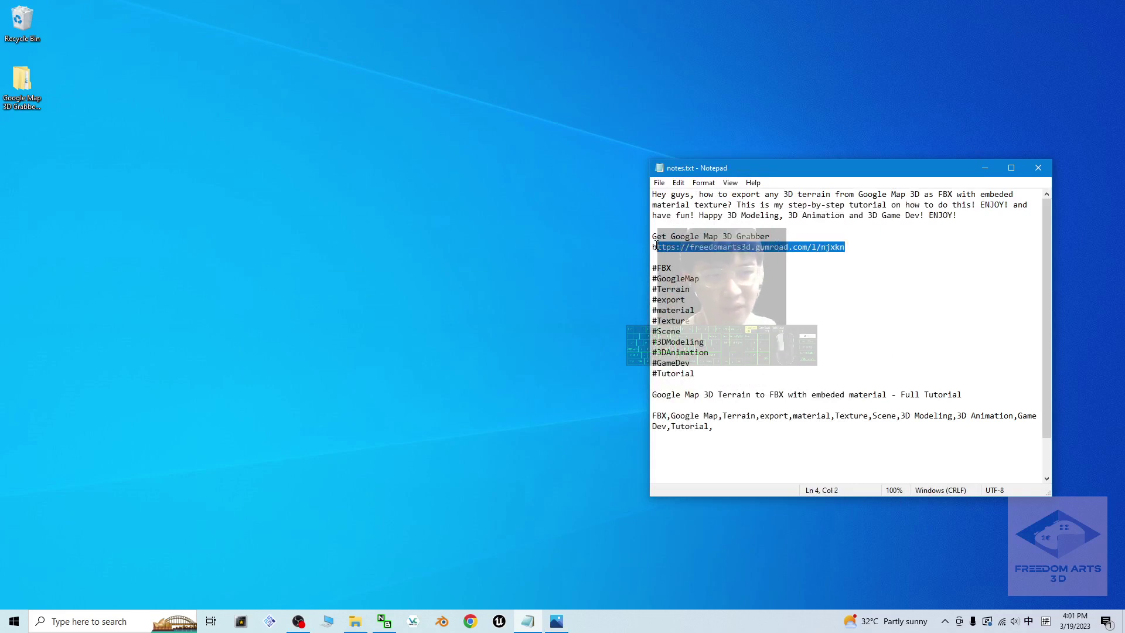
click(869, 251)
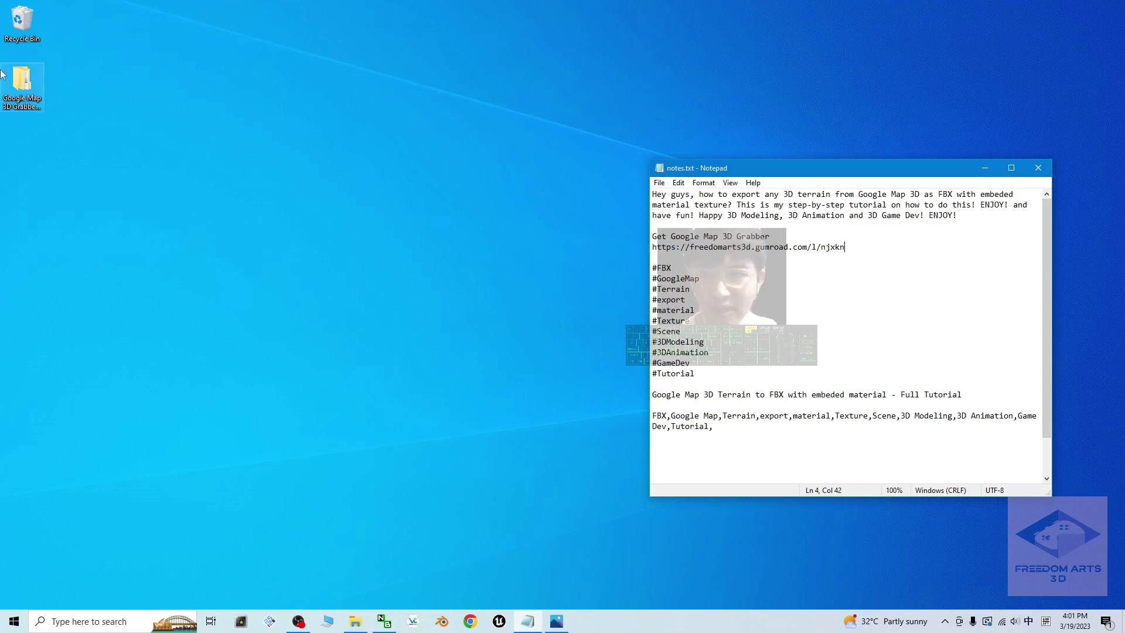
Step: Open the Google Map 3D Grabber folder and its 2022-04-10 subfolder, resizing the window
double_click(35, 87)
click(244, 152)
double_click(243, 151)
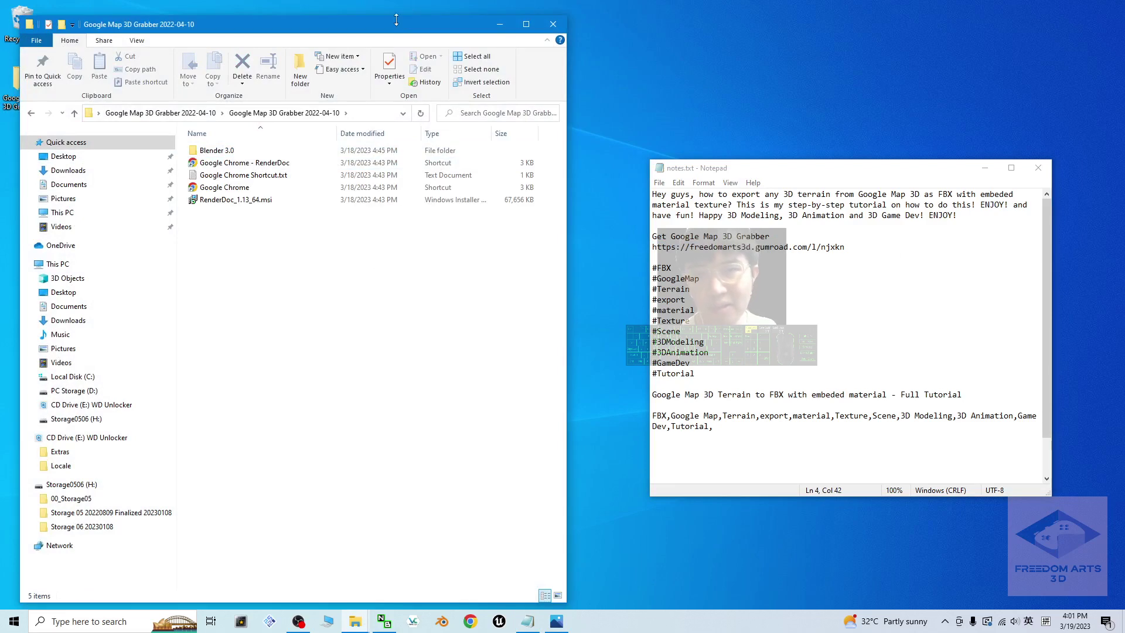
drag(396, 19, 396, 74)
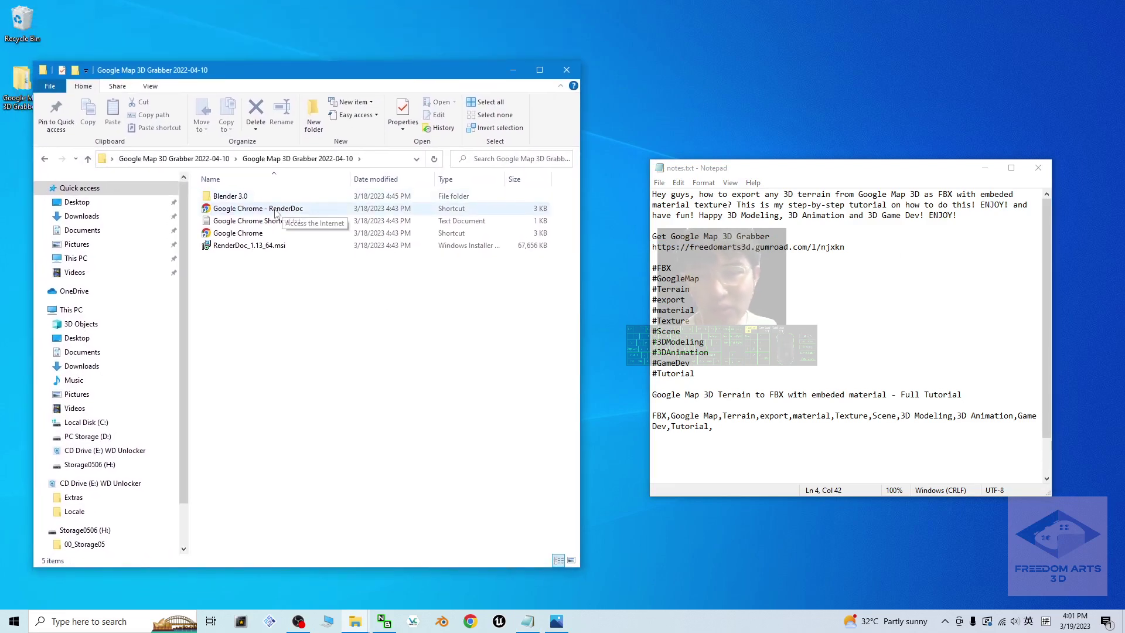
Step: Look over the folder's files including RenderDoc_1.13_64.msi, minimize Notepad and centre Explorer
click(470, 621)
click(853, 78)
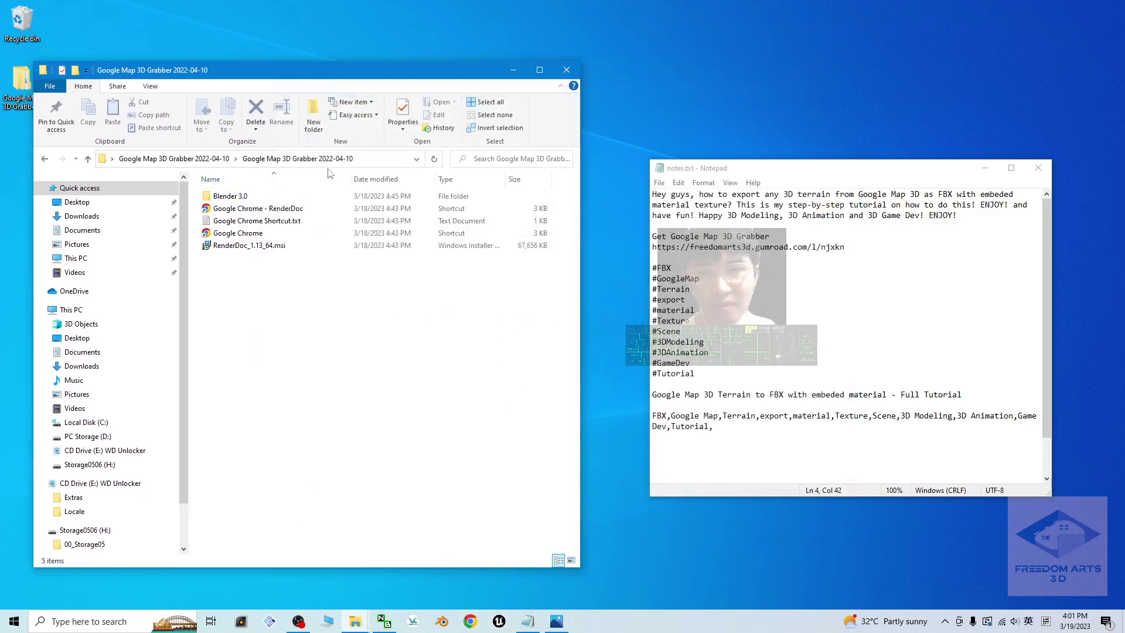
click(250, 247)
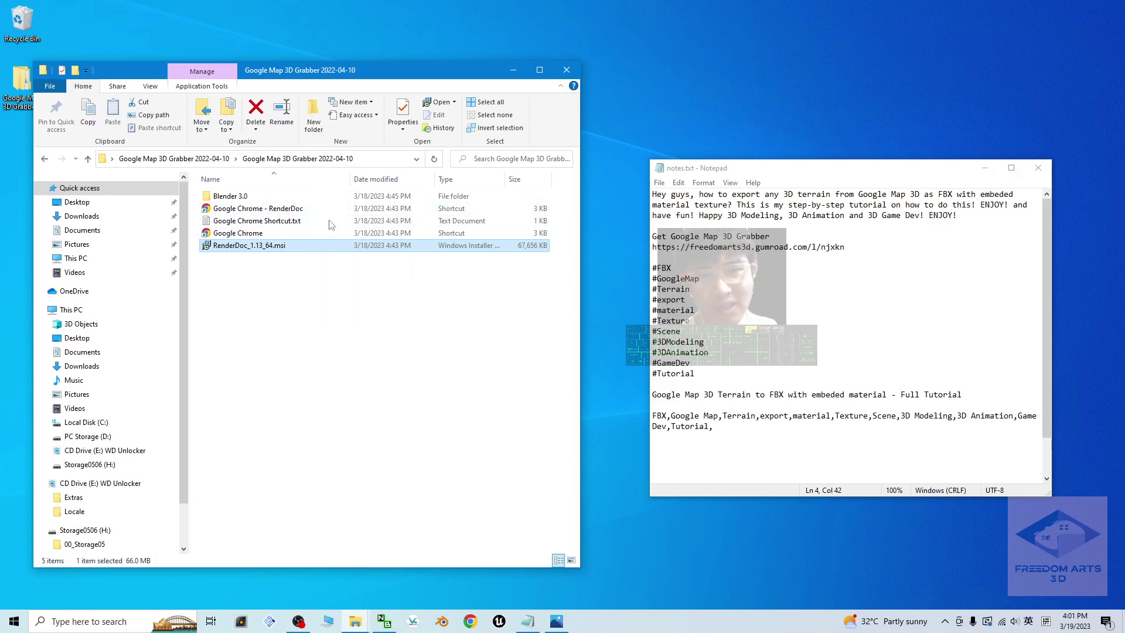
drag(362, 271, 253, 206)
click(371, 311)
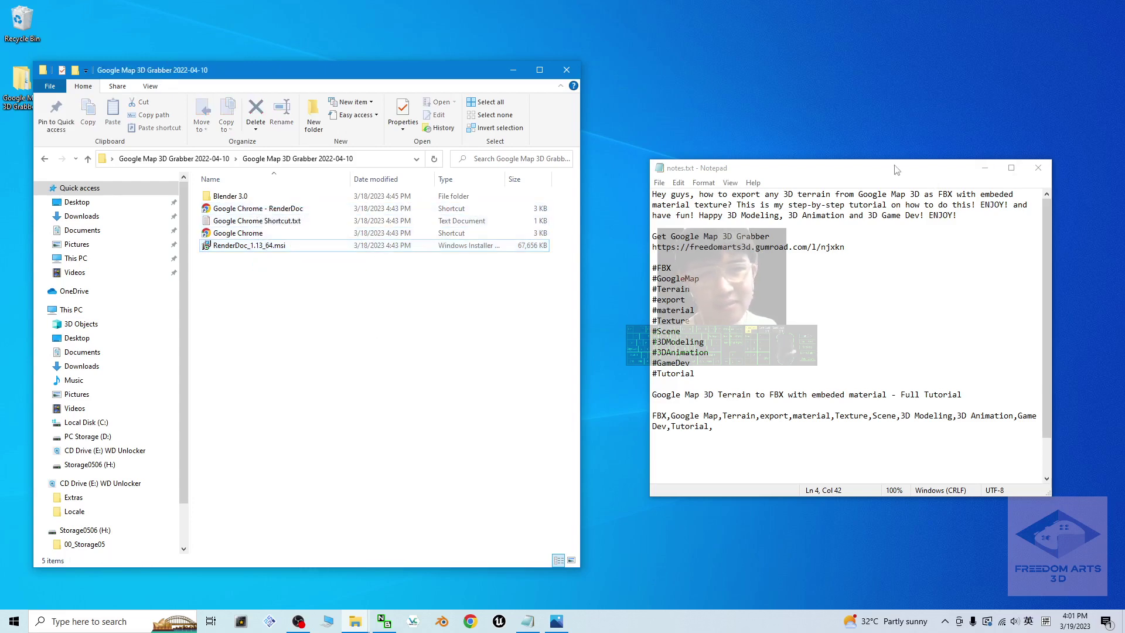
click(986, 174)
drag(379, 68, 536, 54)
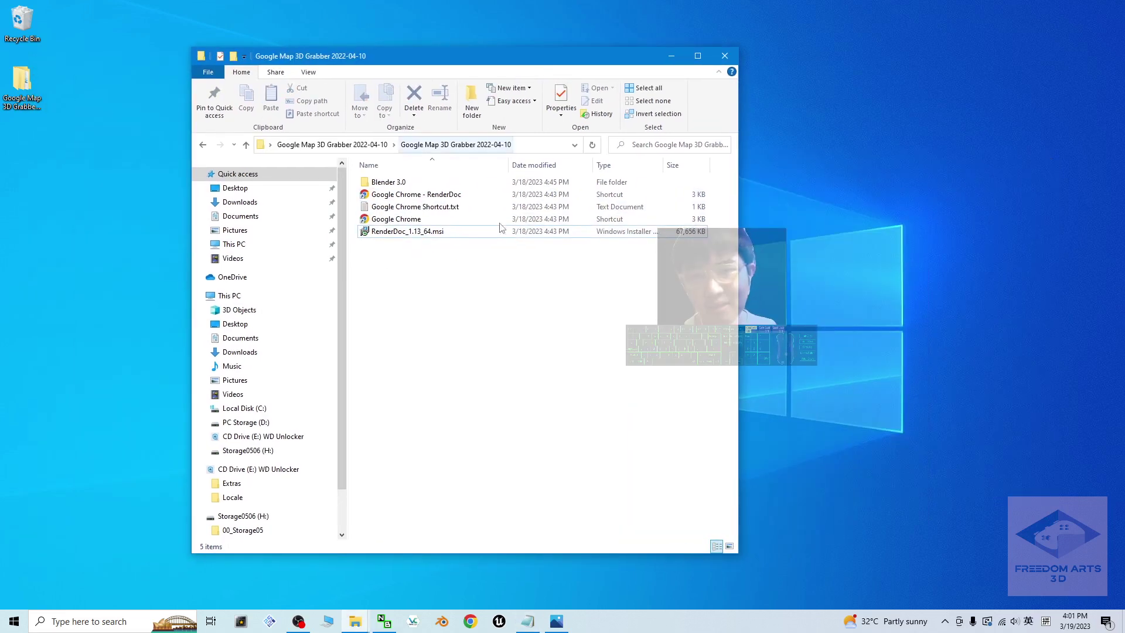
Step: Launch RenderDoc from a Windows search for 'ren' and arrange it beside Explorer
click(88, 621)
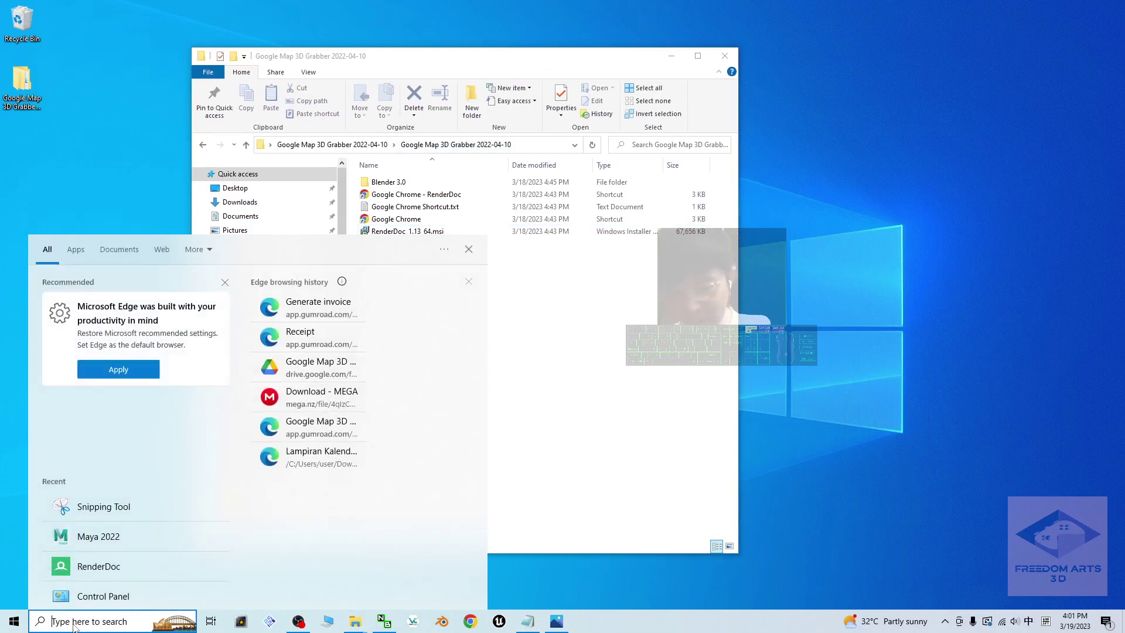
text(ren)
key(shift)
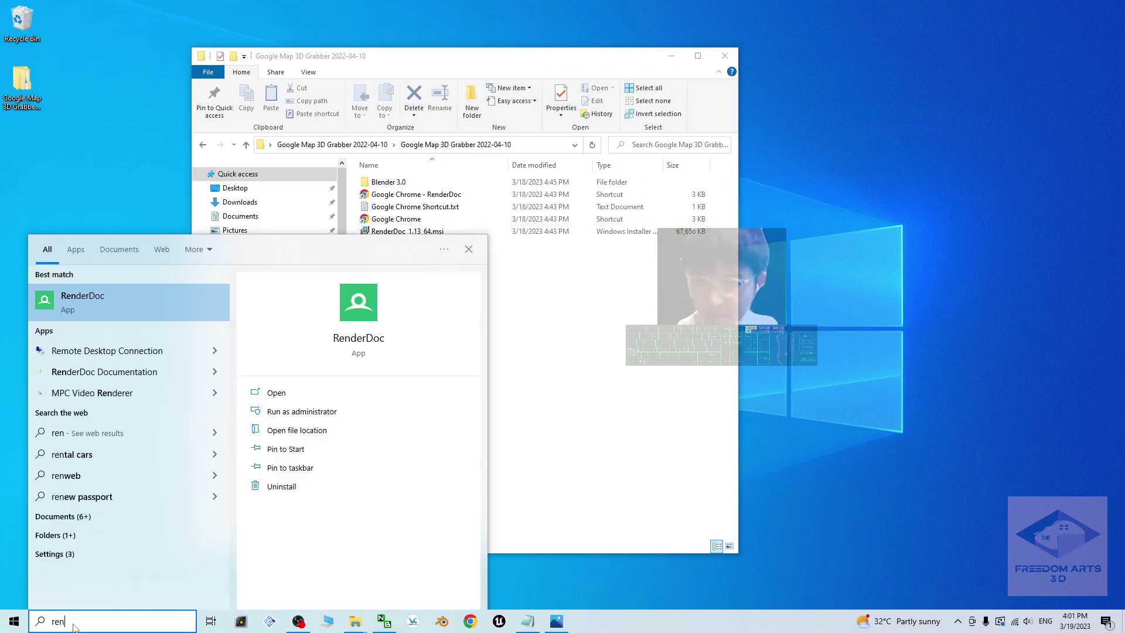
click(98, 293)
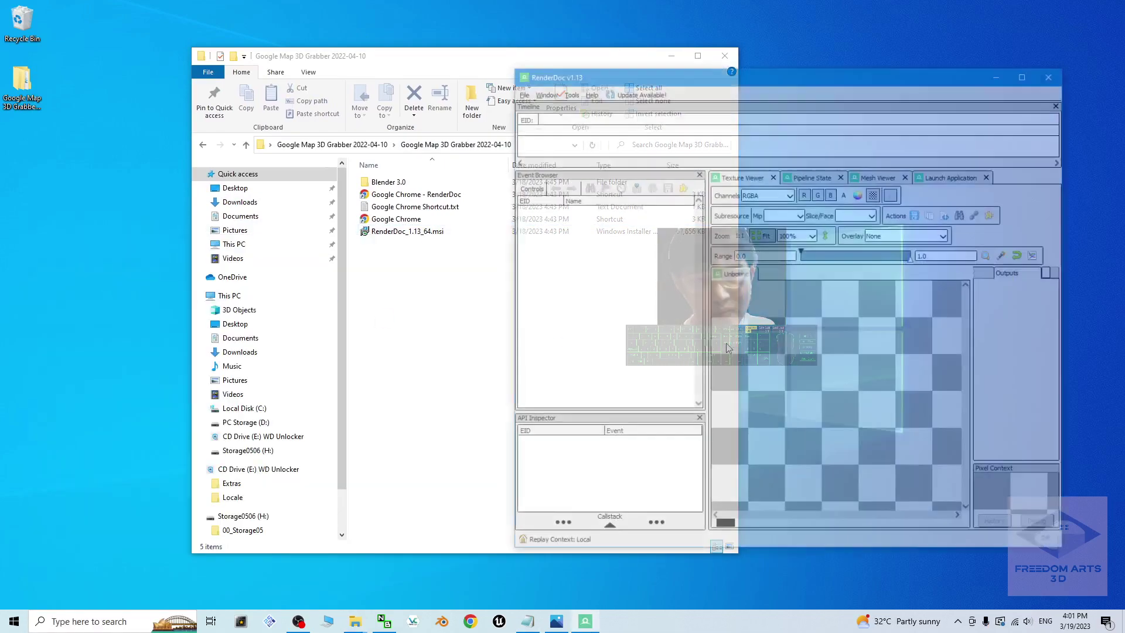
drag(474, 54, 328, 33)
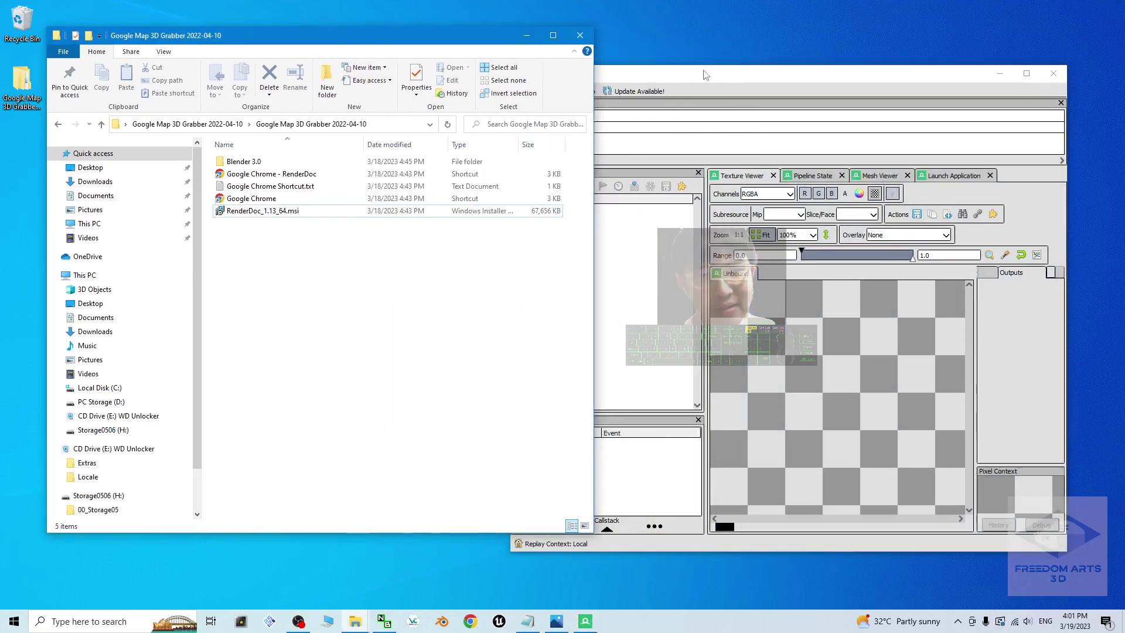
drag(706, 75, 741, 65)
Step: Open RenderDoc's Inject into Process page and filter the process list by 'chro'
click(555, 82)
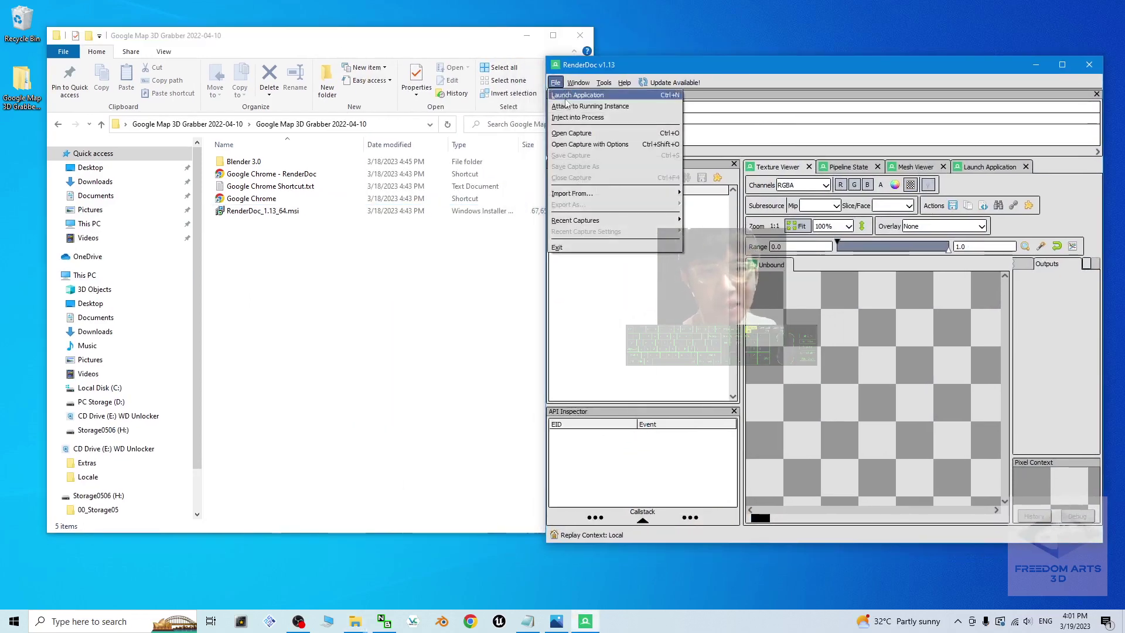
click(577, 117)
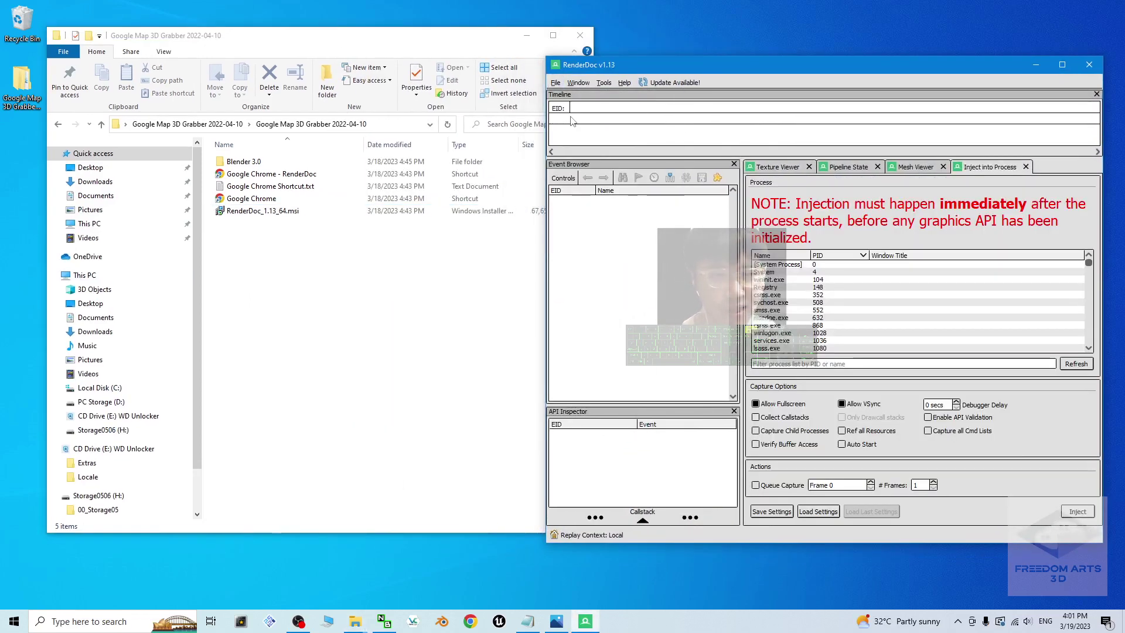
click(773, 363)
text(chrome)
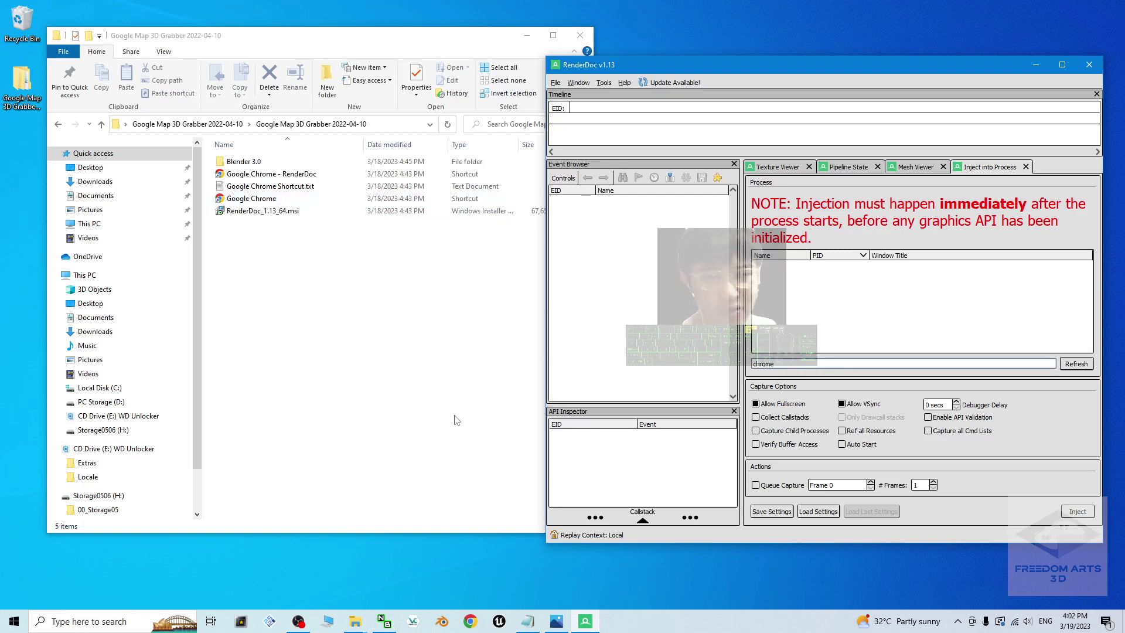
Step: Launch the 'Google Chrome - RenderDoc' shortcut, accepting the security warning
click(256, 176)
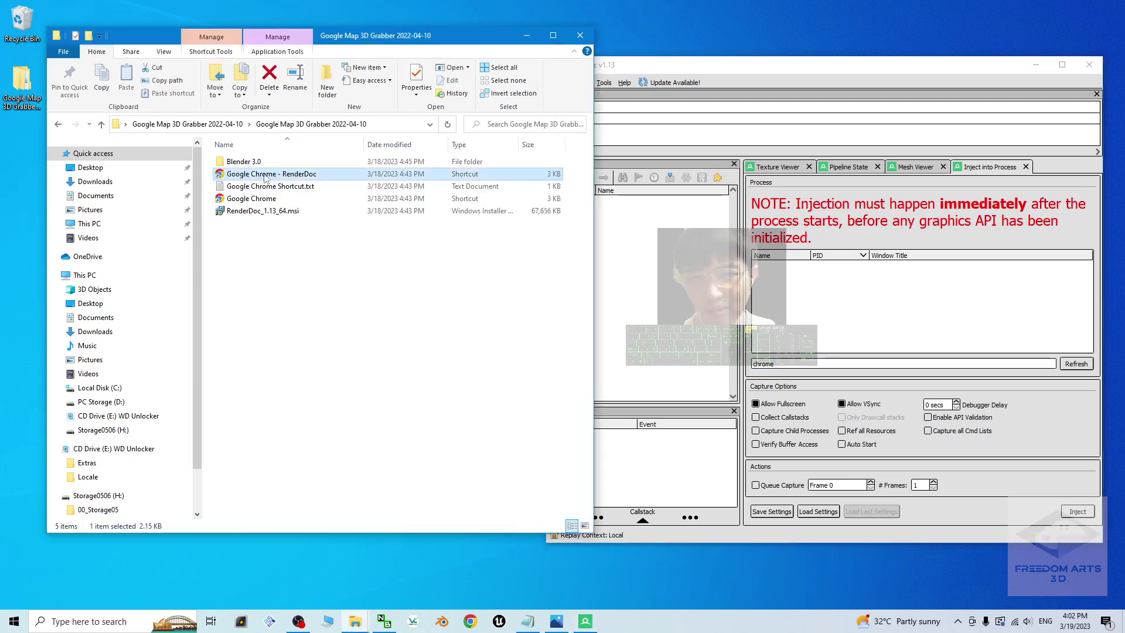
double_click(270, 175)
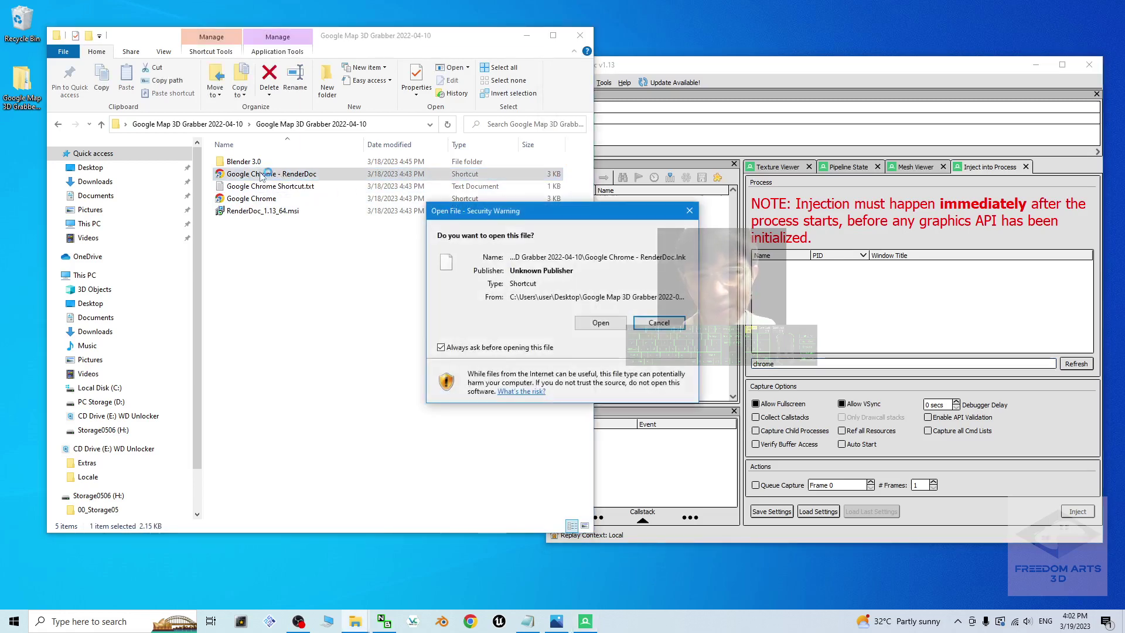
click(586, 322)
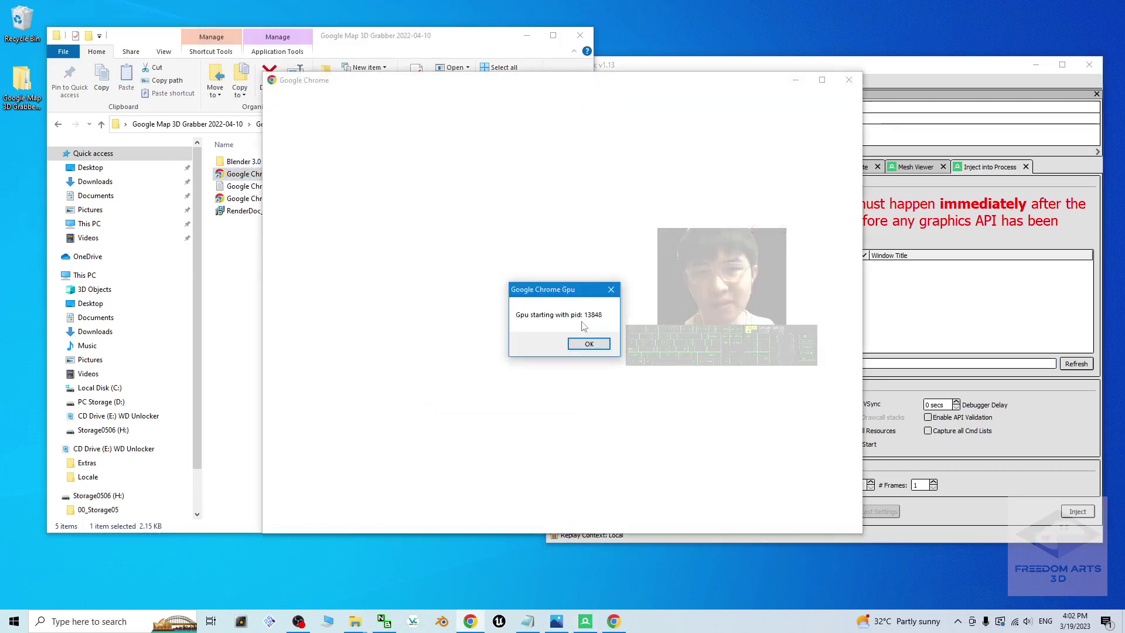
Step: Arrange the Chrome window and its GPU pid 13848 message to reveal RenderDoc
drag(631, 73, 358, 69)
drag(574, 300, 615, 280)
drag(168, 76, 169, 95)
drag(274, 95, 304, 79)
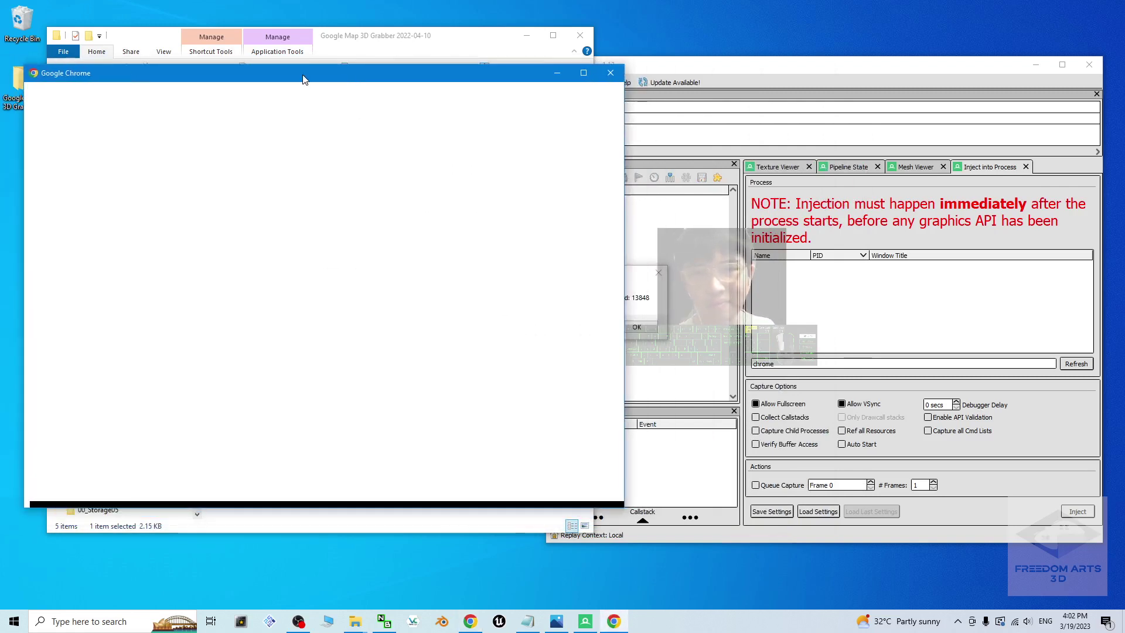
click(633, 293)
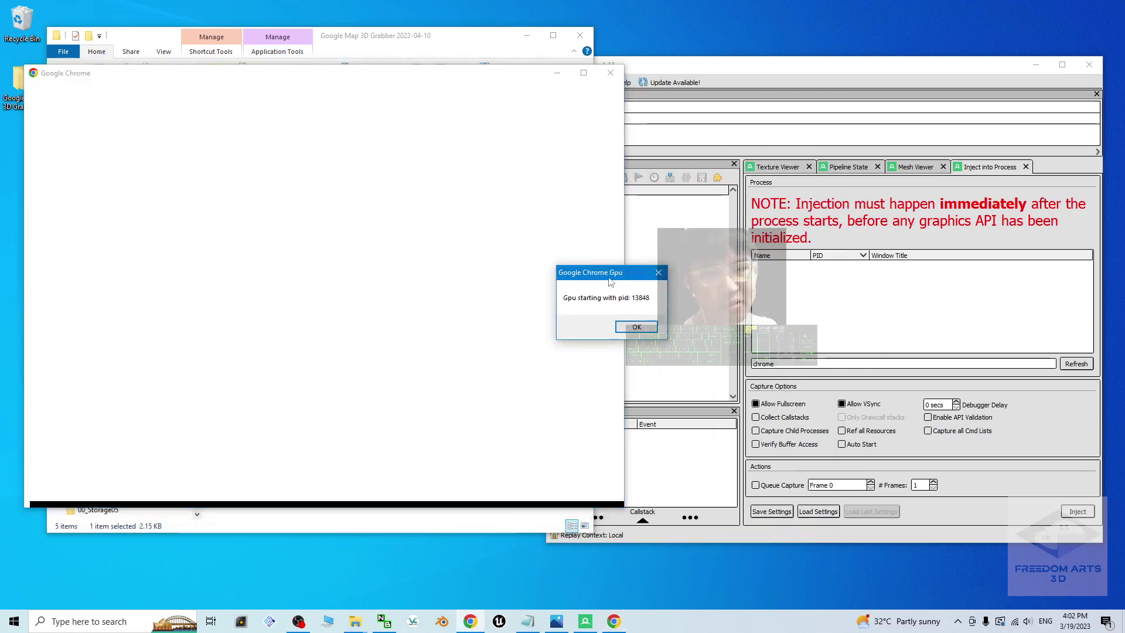
drag(609, 283, 214, 408)
Step: Inject RenderDoc into the Google Chrome Gpu process (PID 13848) and dismiss the GPU notice
click(697, 63)
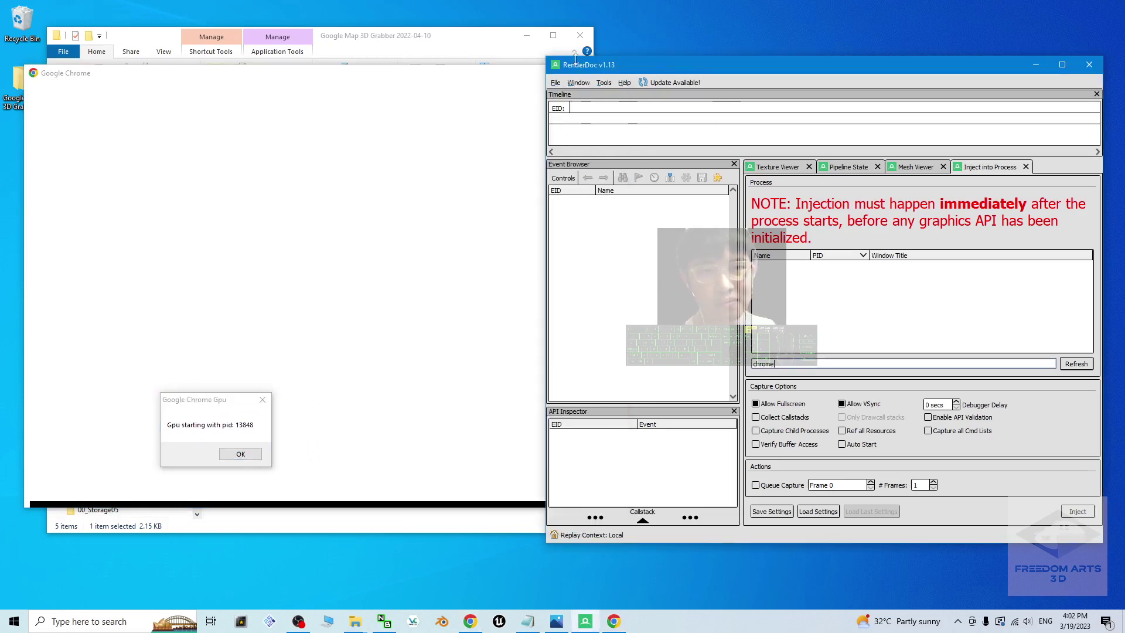
drag(795, 70, 752, 57)
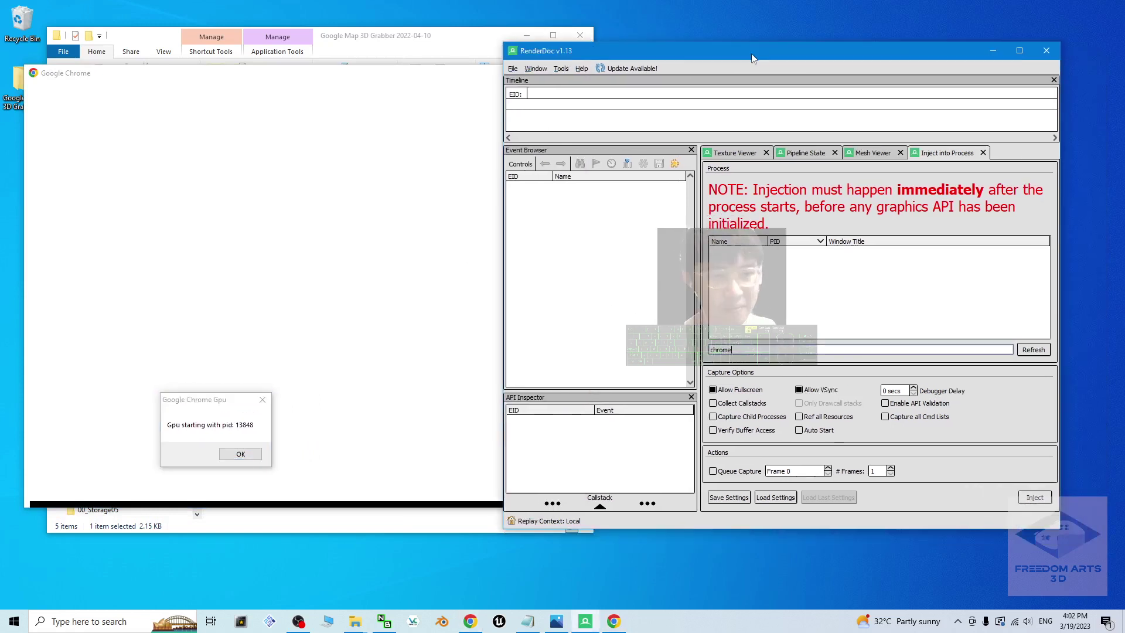
click(1033, 350)
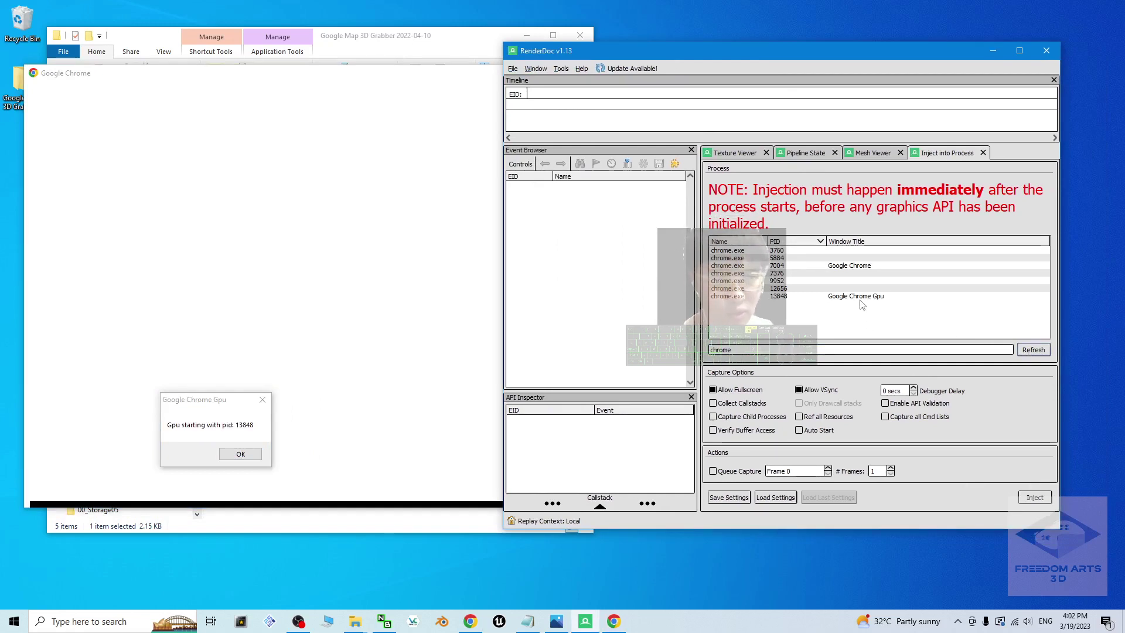
click(831, 298)
click(1035, 501)
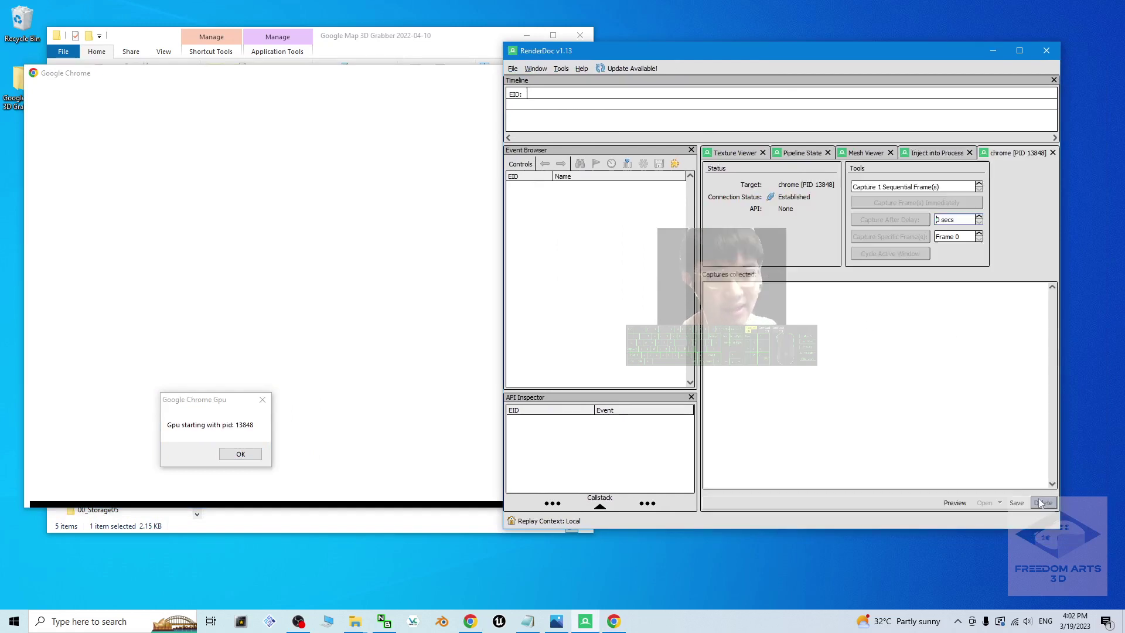
drag(218, 405, 222, 392)
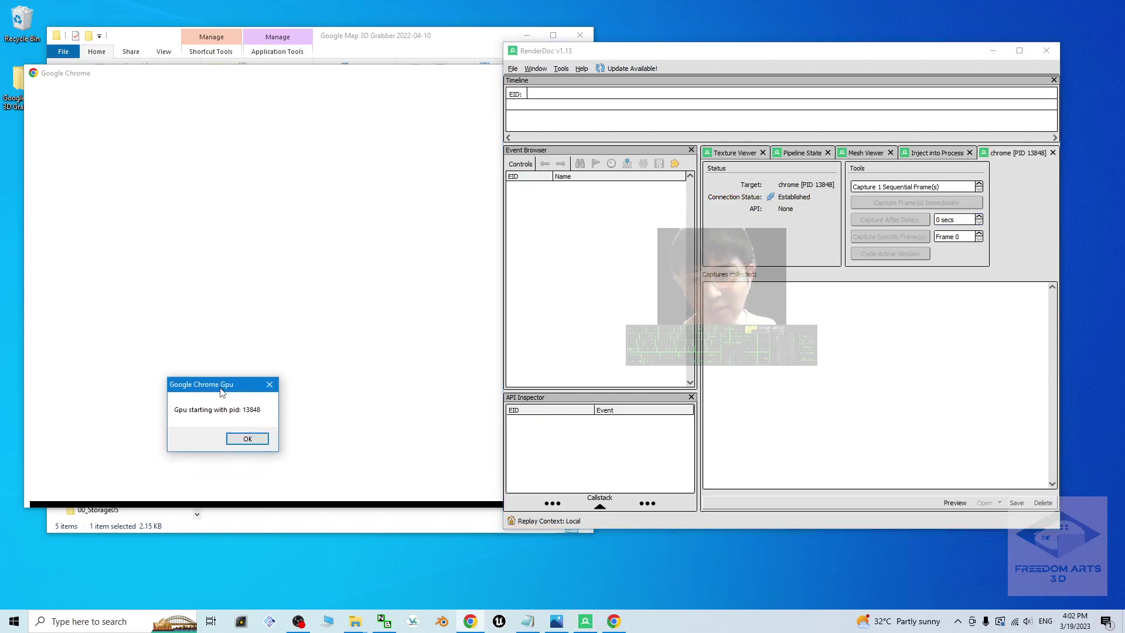
click(247, 438)
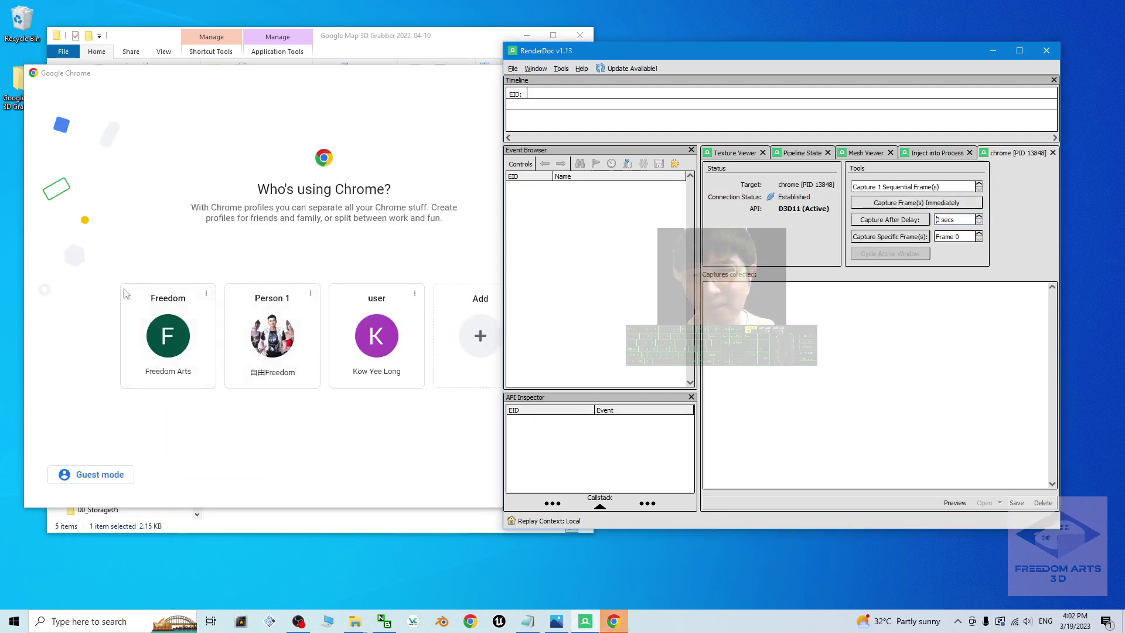
Step: Open Chrome with the first profile, reposition its window, move Explorer aside and load Google Maps
click(168, 336)
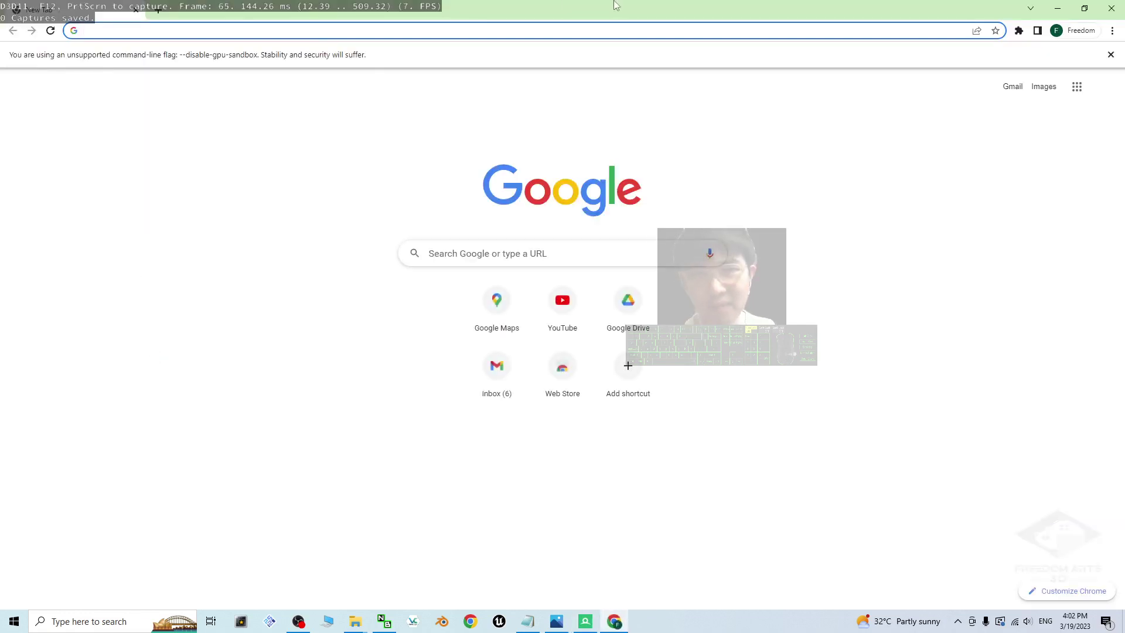
drag(615, 6, 485, 119)
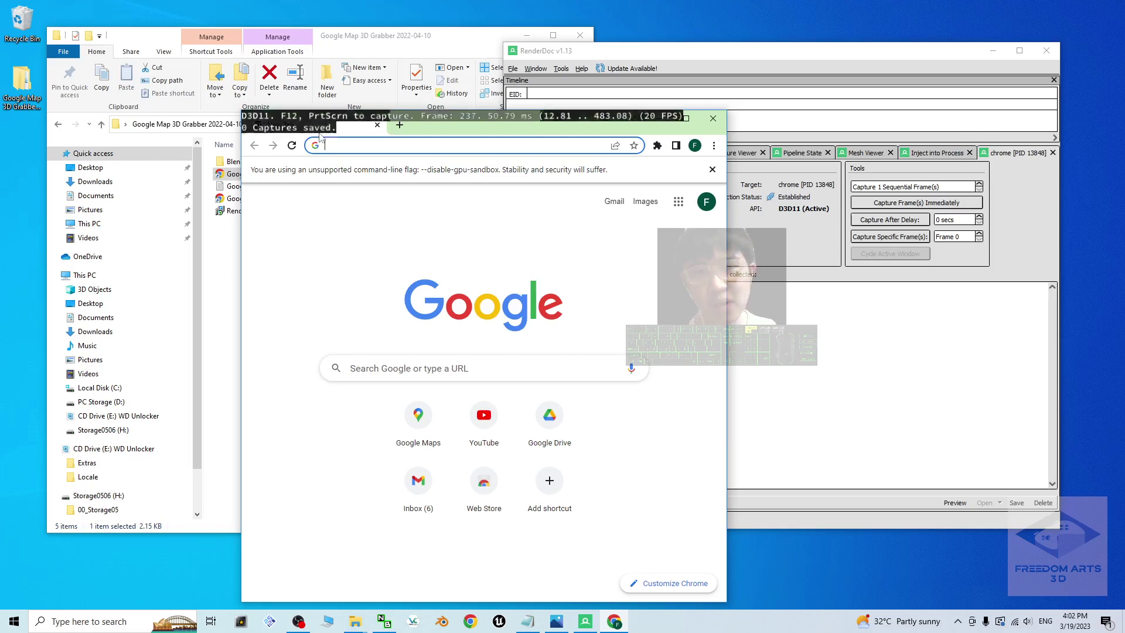
drag(513, 135, 444, 117)
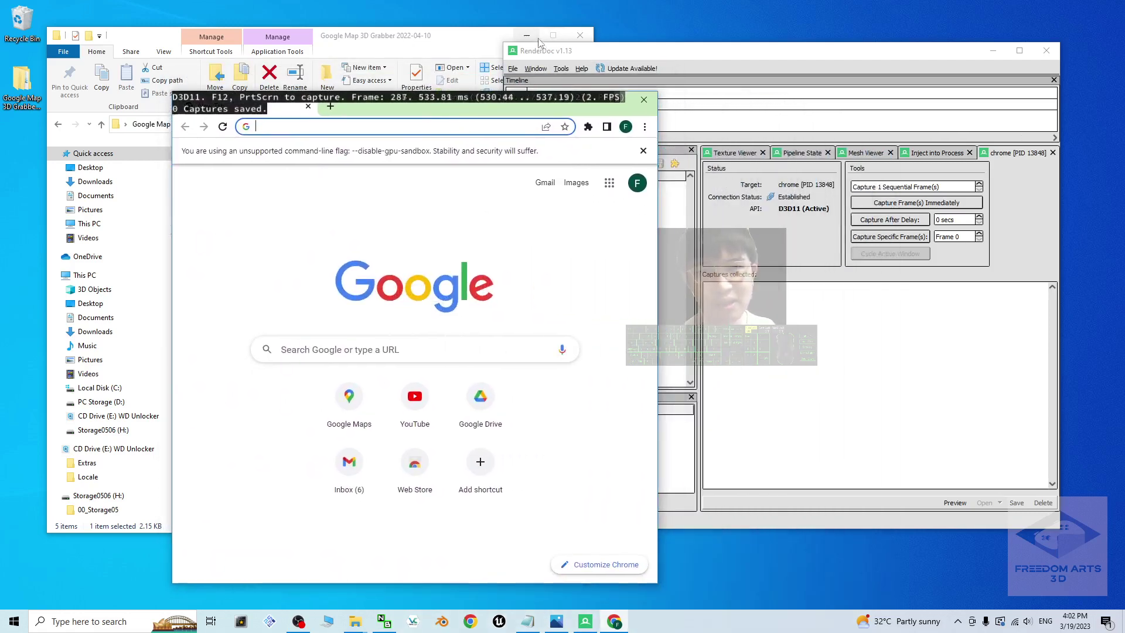
click(580, 35)
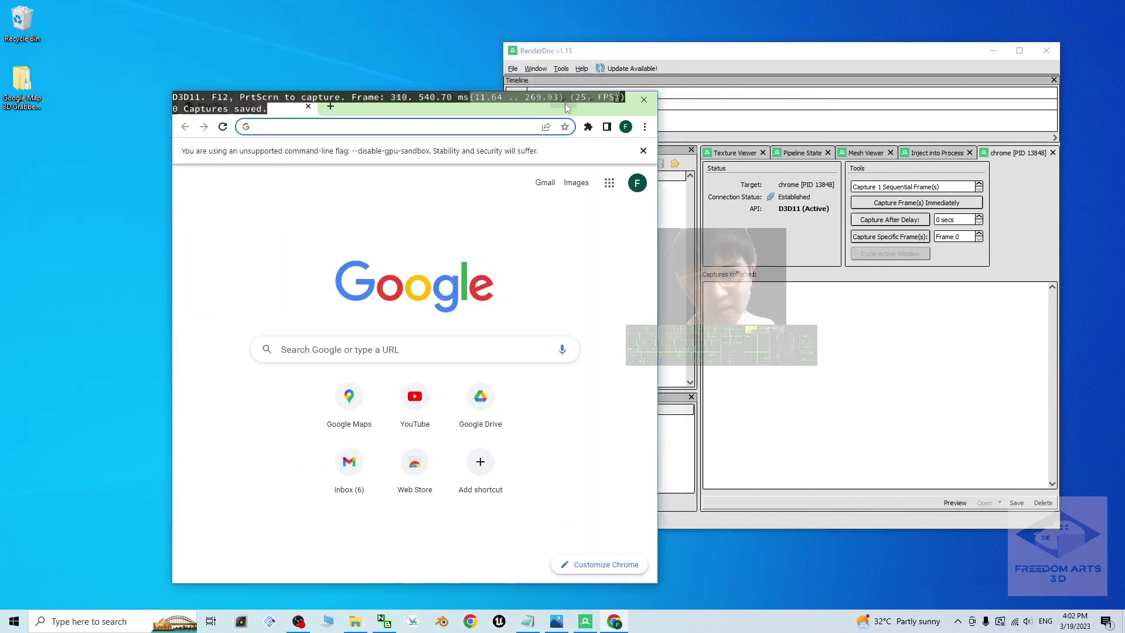
click(357, 410)
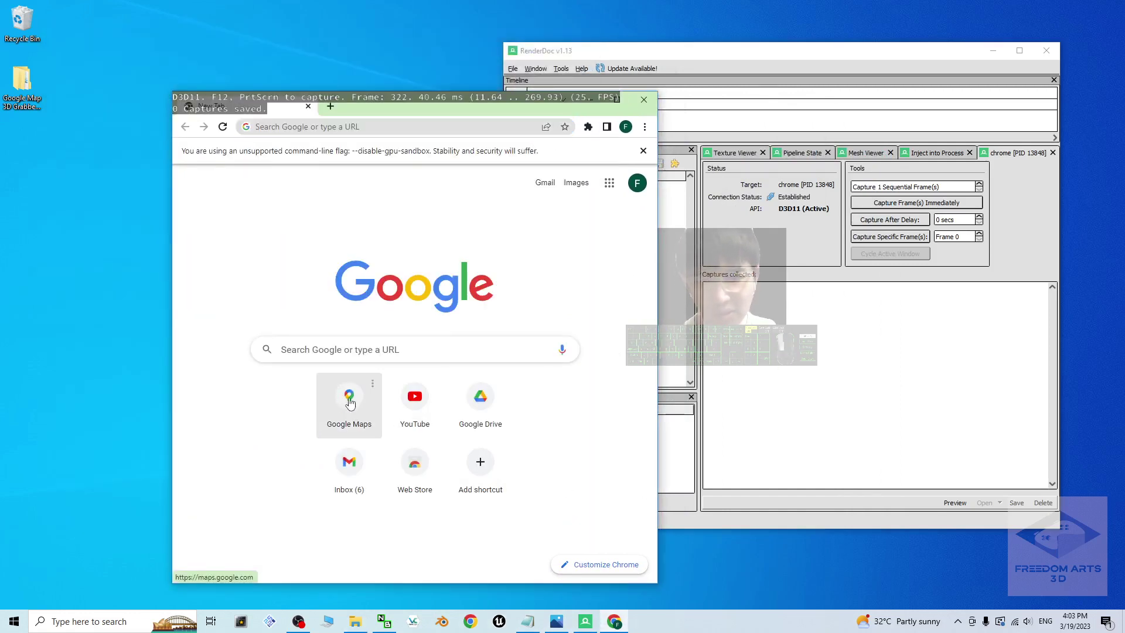
Step: Maximize Chrome, zoom out and switch the map type to Satellite
click(618, 101)
scroll(521, 355, down, 6)
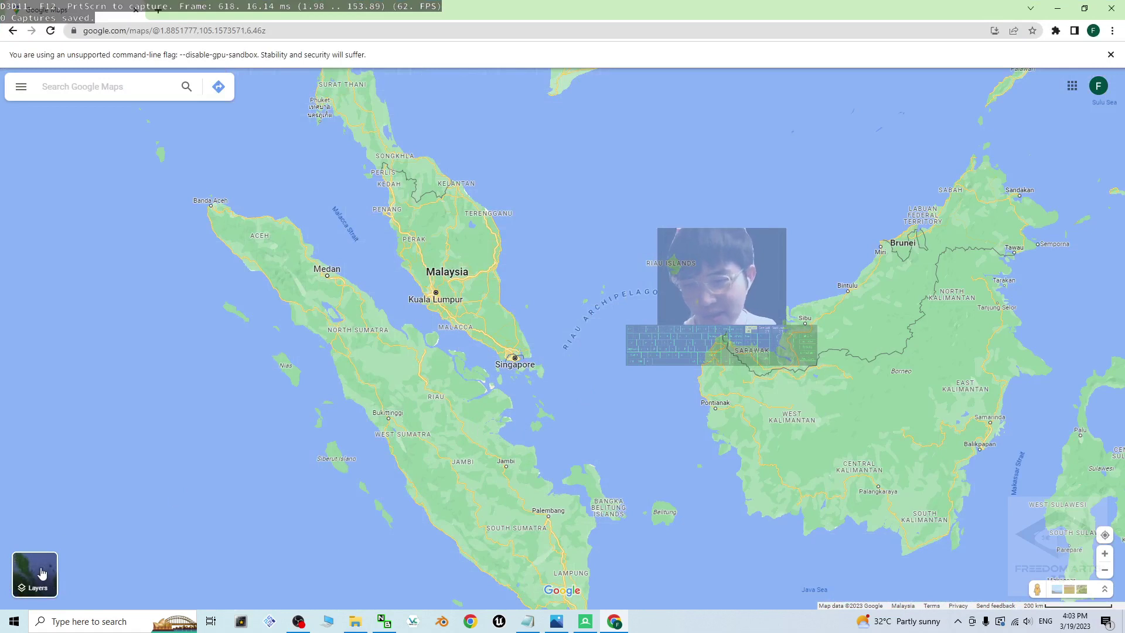
mouse_move(41, 573)
click(228, 576)
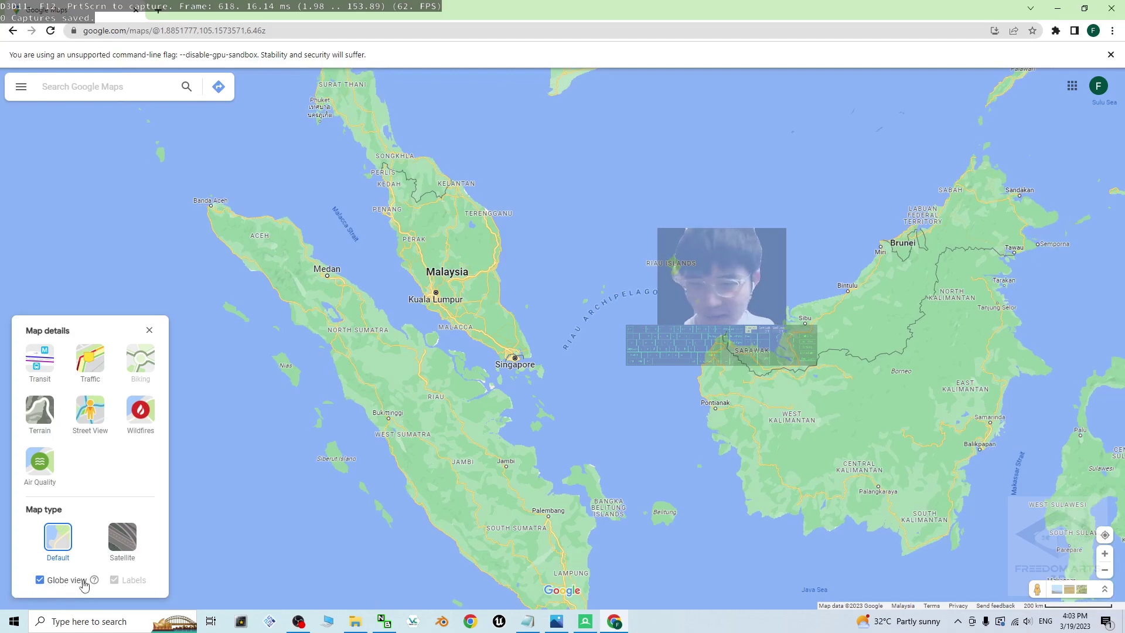
click(124, 535)
Step: Spin and pan the satellite globe to centre it on India and South Asia
scroll(636, 443, down, 5)
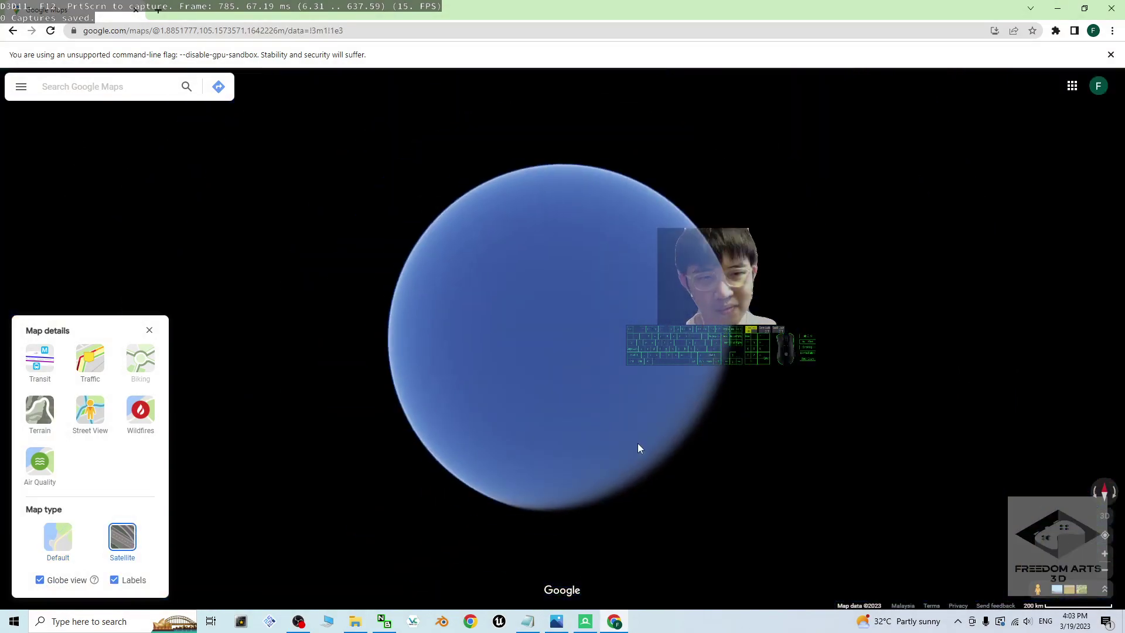
scroll(621, 429, up, 3)
drag(419, 379, 711, 477)
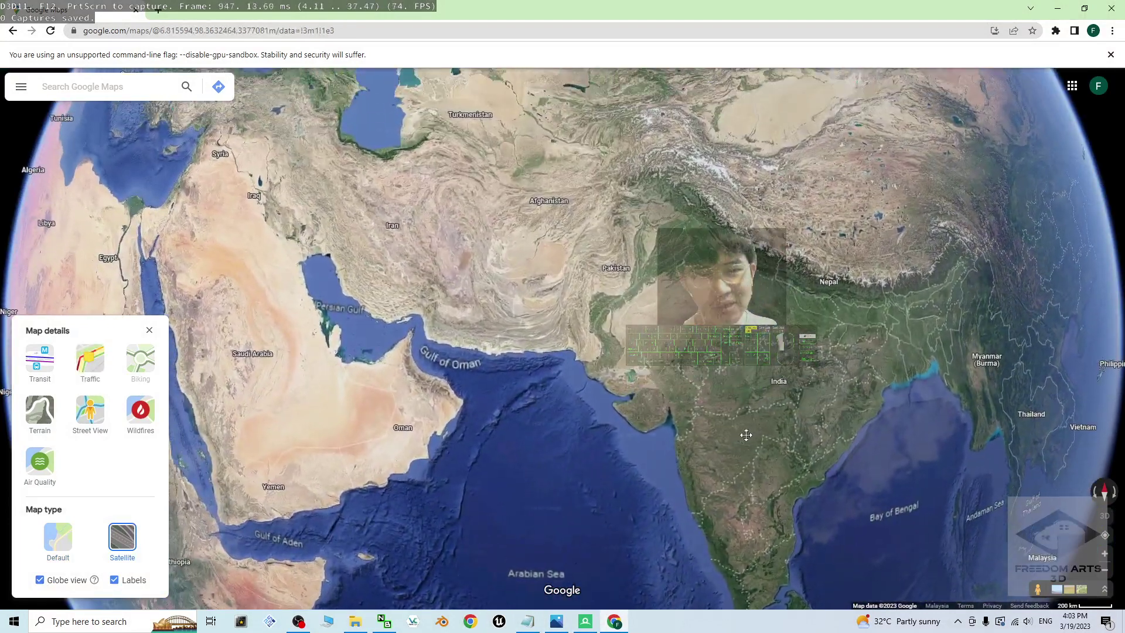
drag(710, 394, 652, 373)
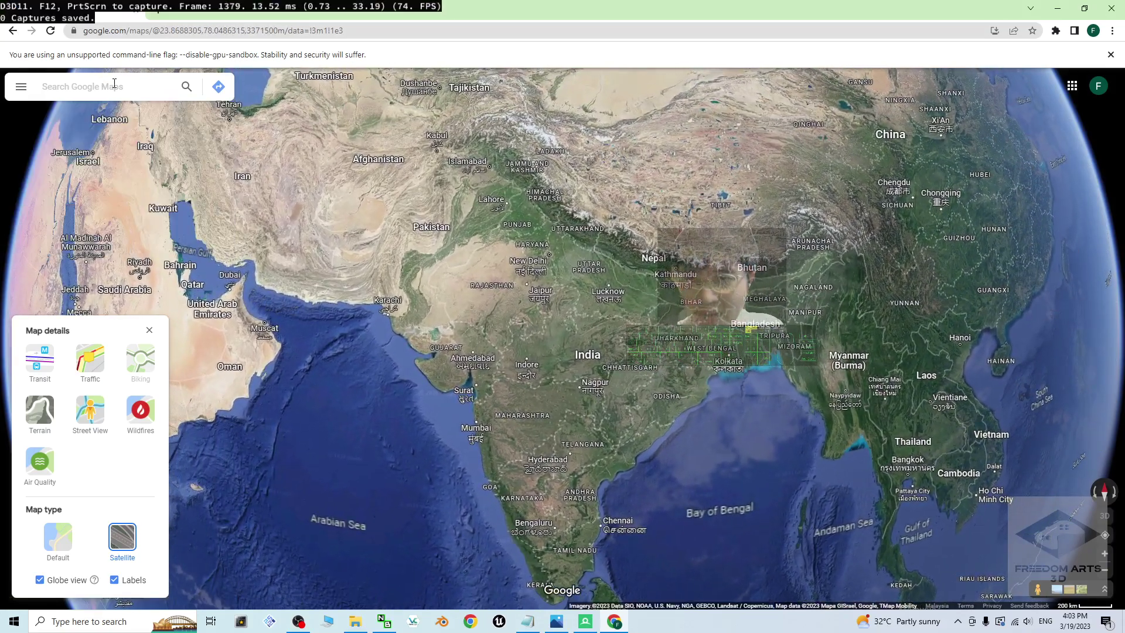
Step: Search 'mount', go to Mount Everest, and zoom and tilt over the peak
click(115, 82)
text(mount)
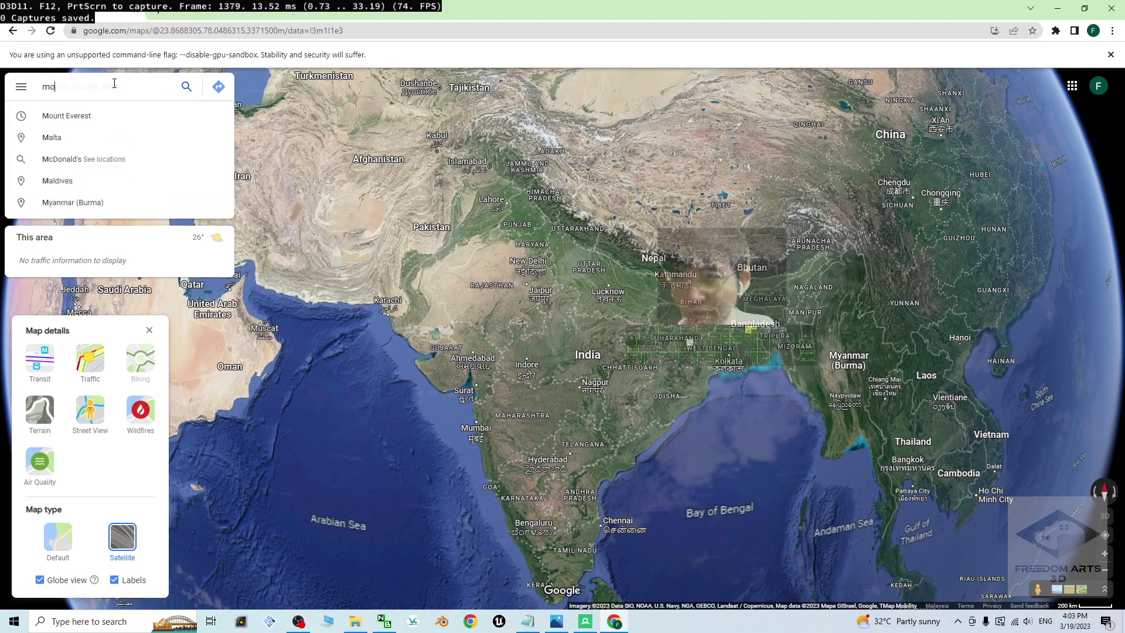
click(123, 115)
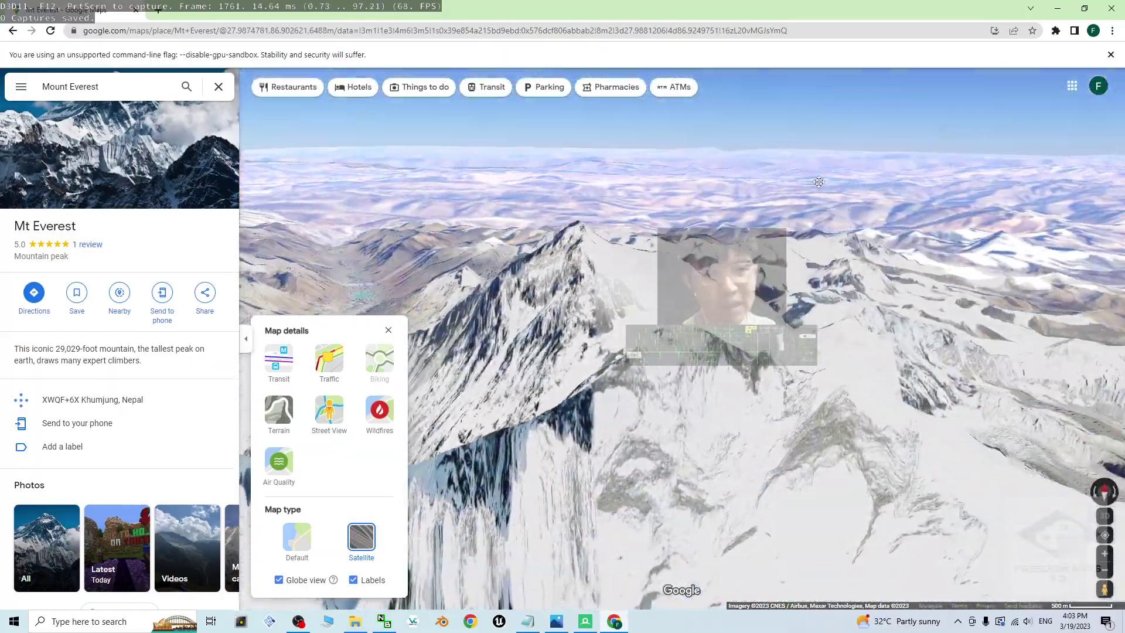
scroll(705, 274, down, 5)
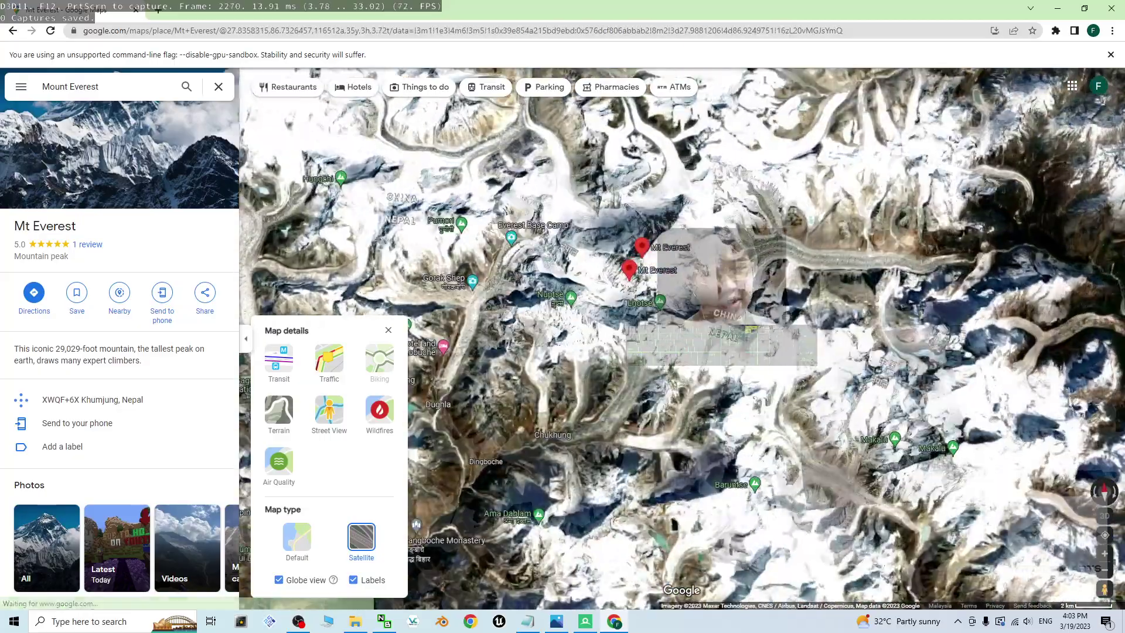
scroll(691, 333, up, 3)
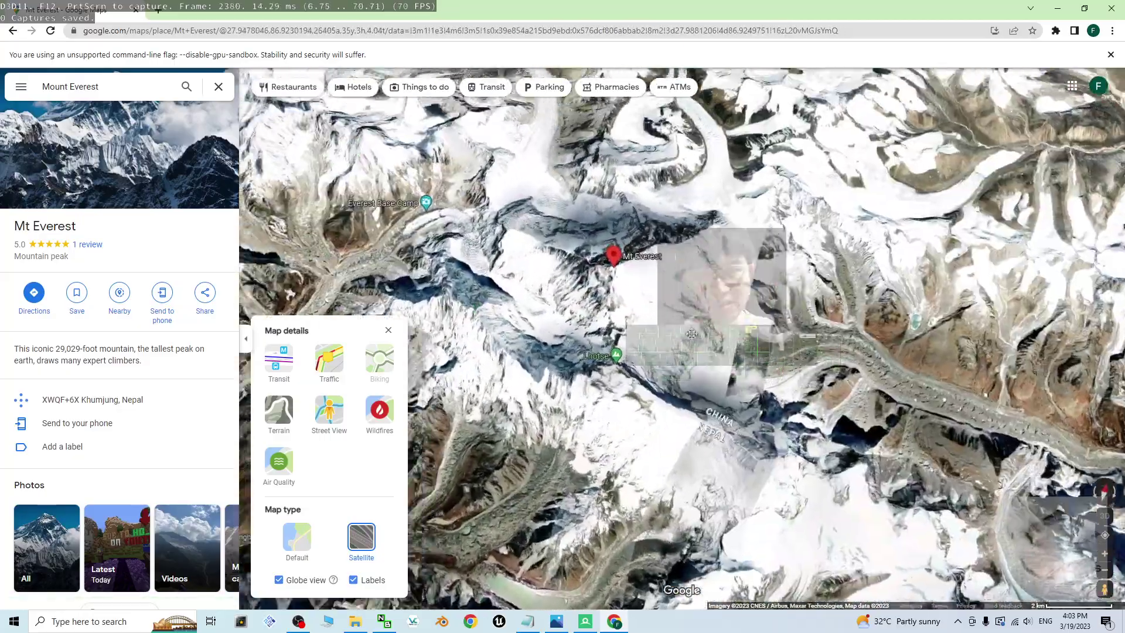
ctrl+drag(691, 333, 375, 368)
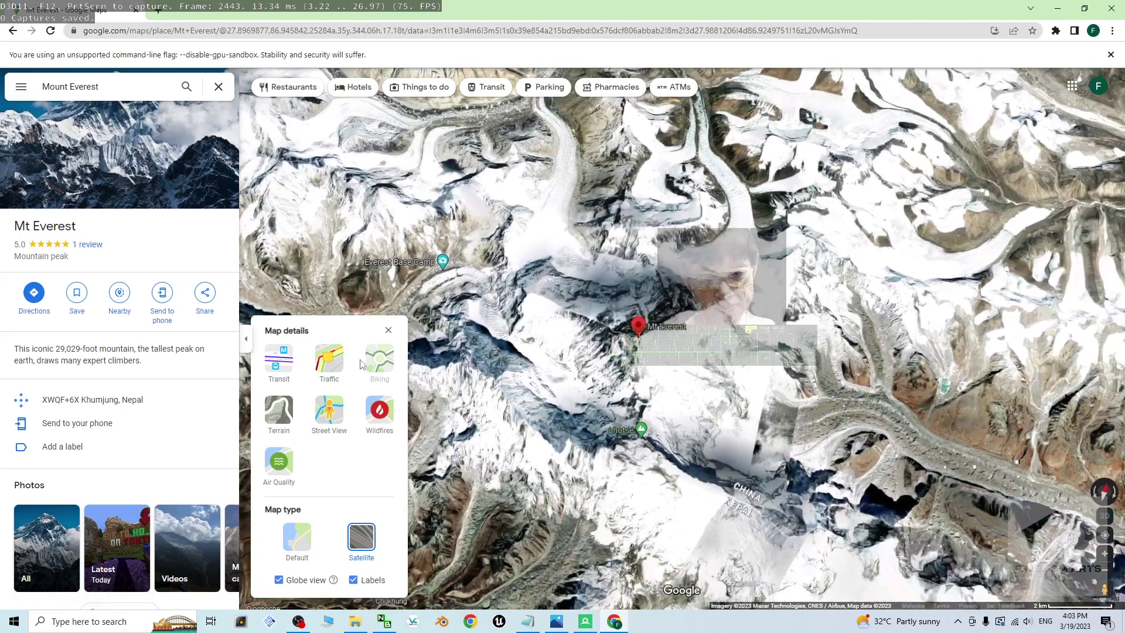
Step: Close Map details, reset the compass to north, and return the view to flat 2D
click(389, 330)
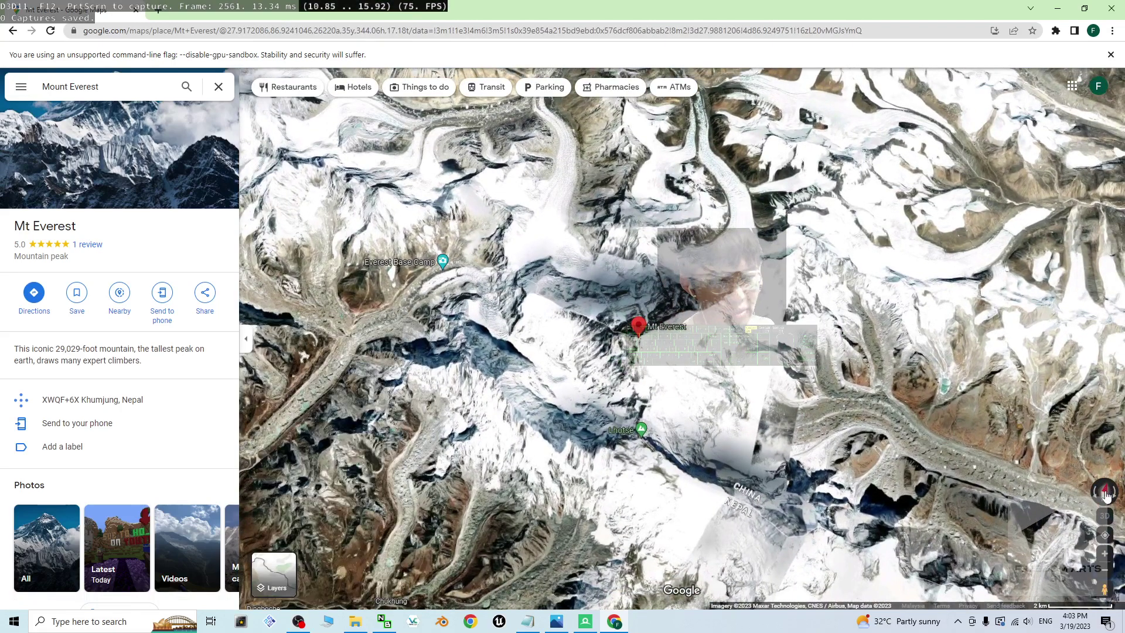
click(1105, 494)
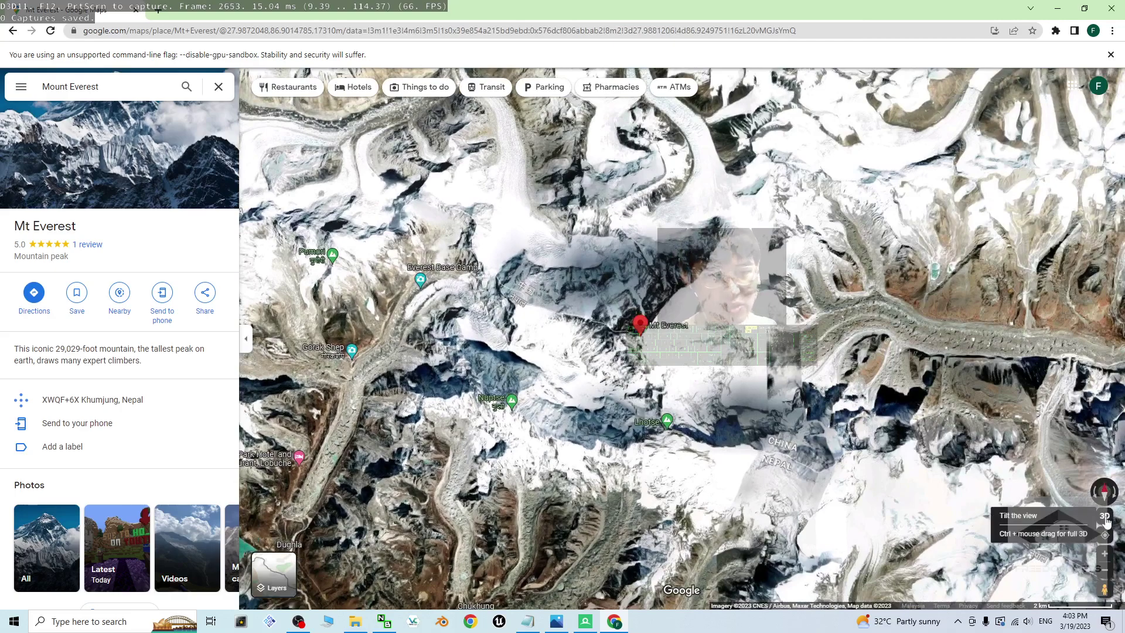
click(1105, 517)
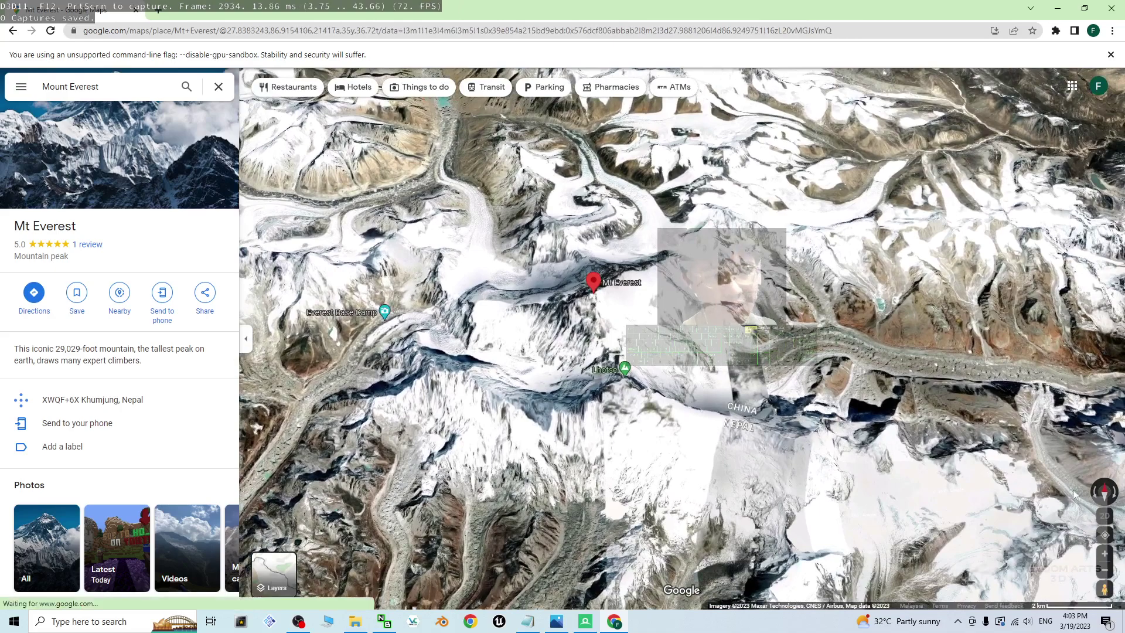
click(1105, 516)
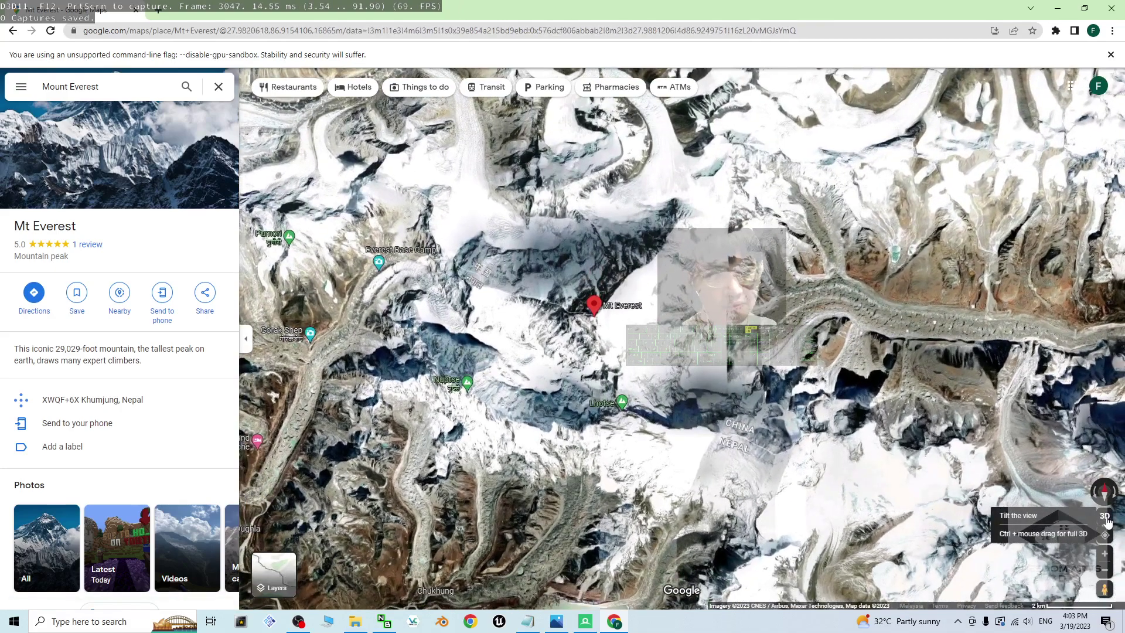
click(1105, 516)
click(1105, 516)
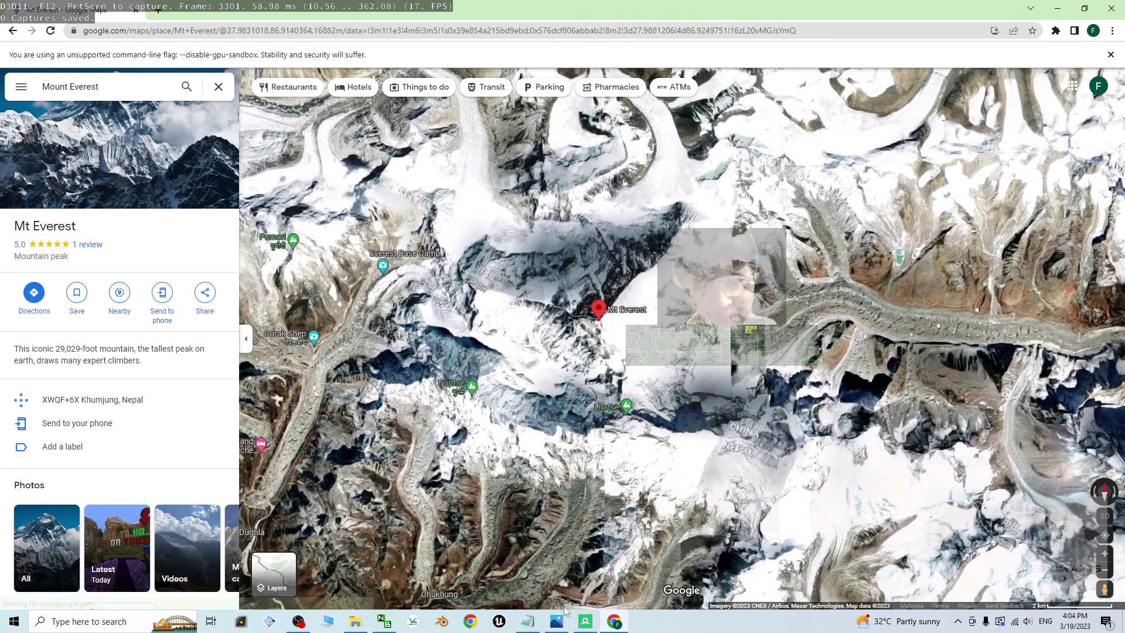
Step: Run a delayed RenderDoc capture of the Everest map in Chrome, yielding Frame #3622 (38.36 MB)
click(584, 622)
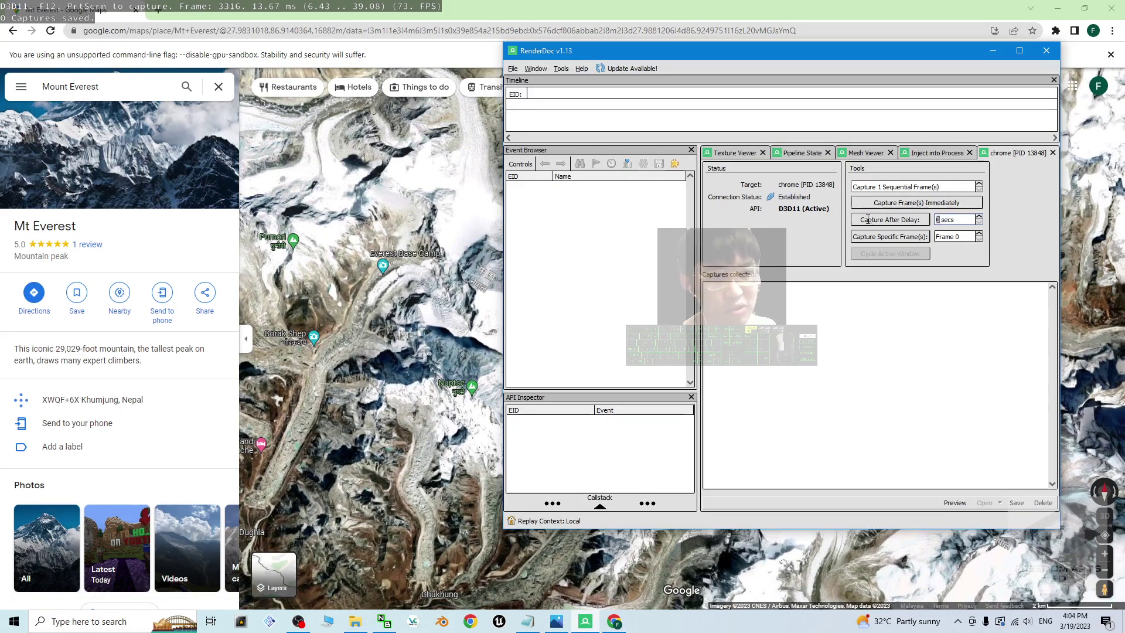
click(898, 223)
click(614, 620)
drag(706, 425, 714, 469)
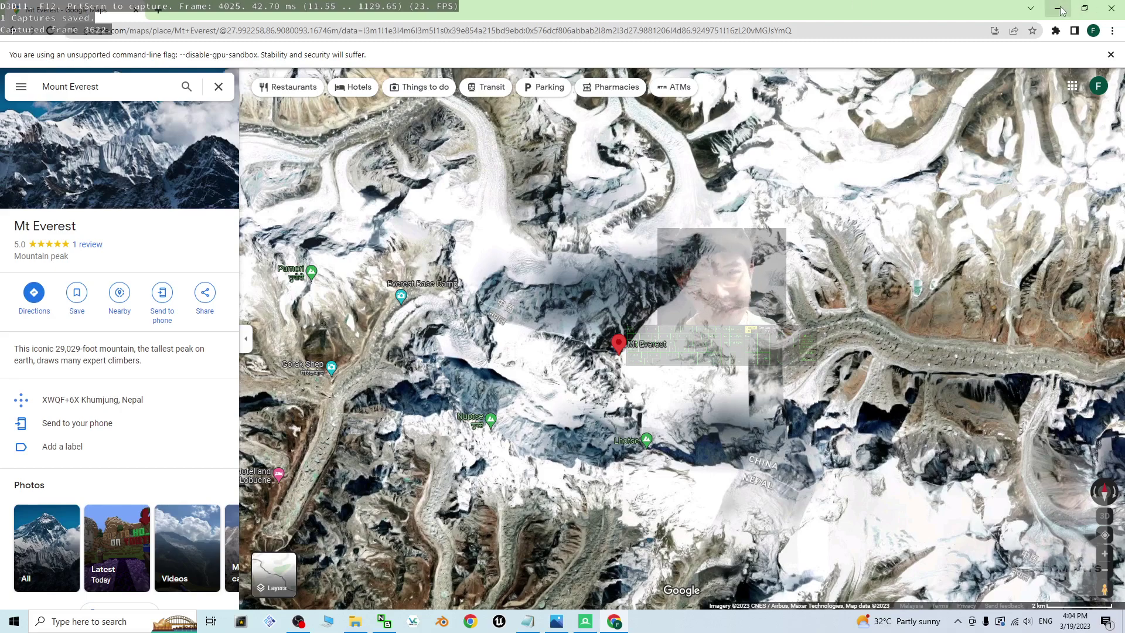
click(1060, 9)
drag(849, 54, 740, 42)
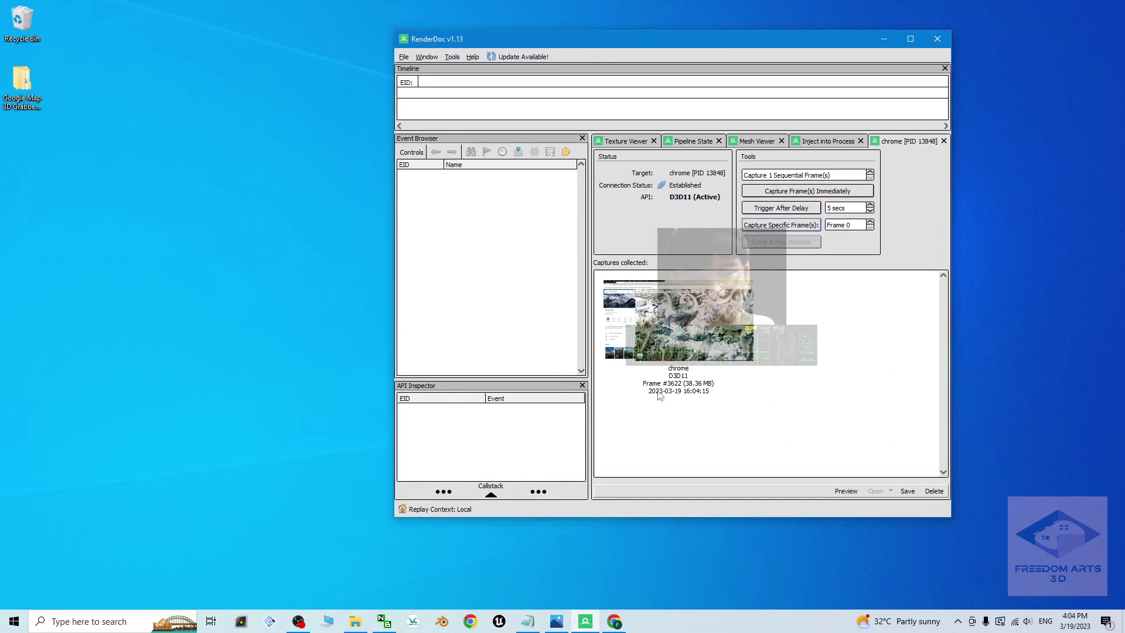
Step: Create a new desktop folder named MountEverest01 and open it
click(675, 365)
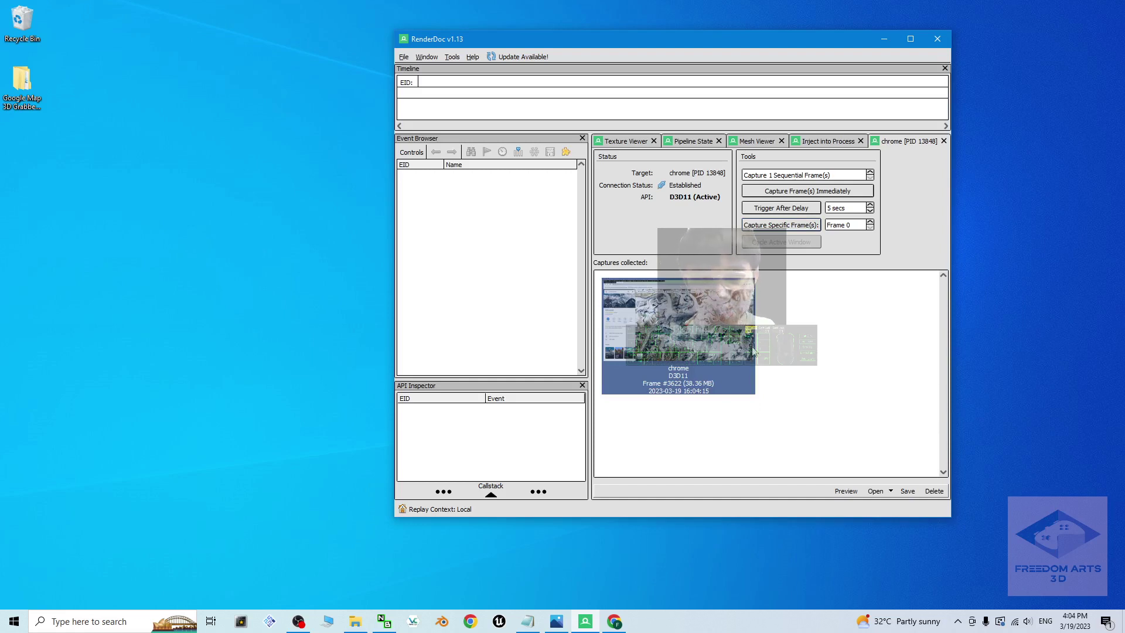
right_click(30, 195)
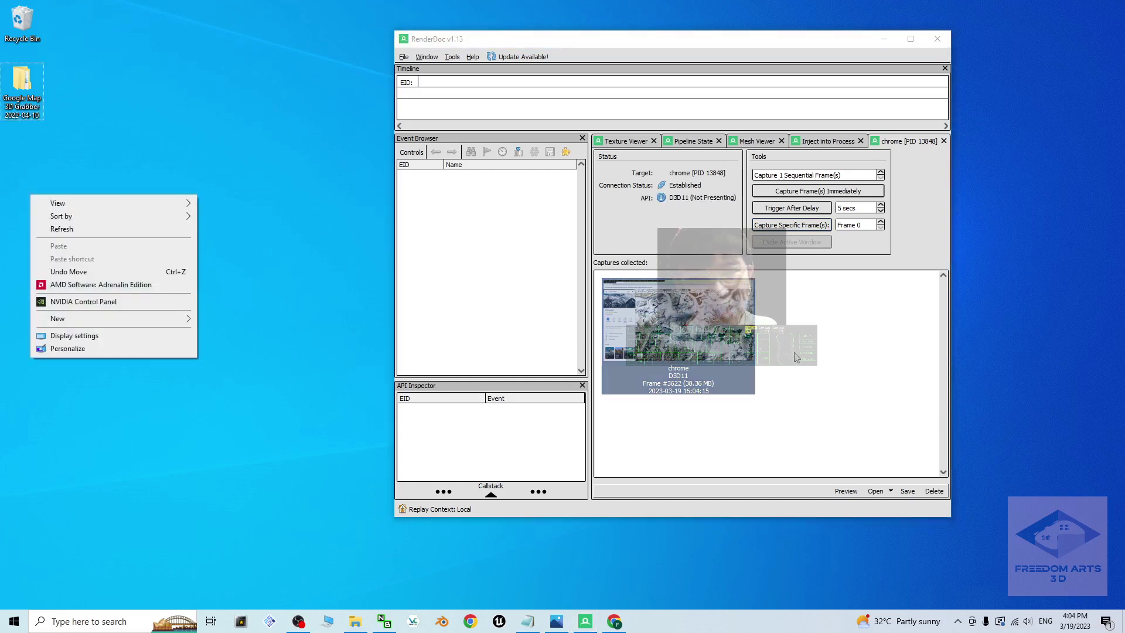
key(Escape)
right_click(76, 197)
mouse_move(226, 321)
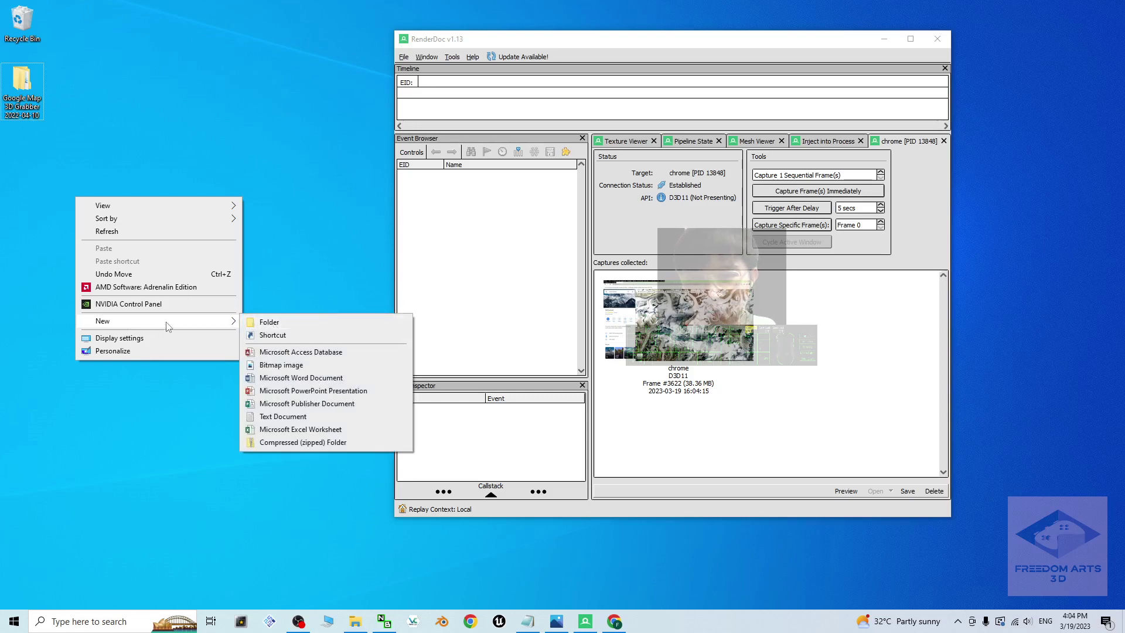
click(289, 322)
text(MountEver)
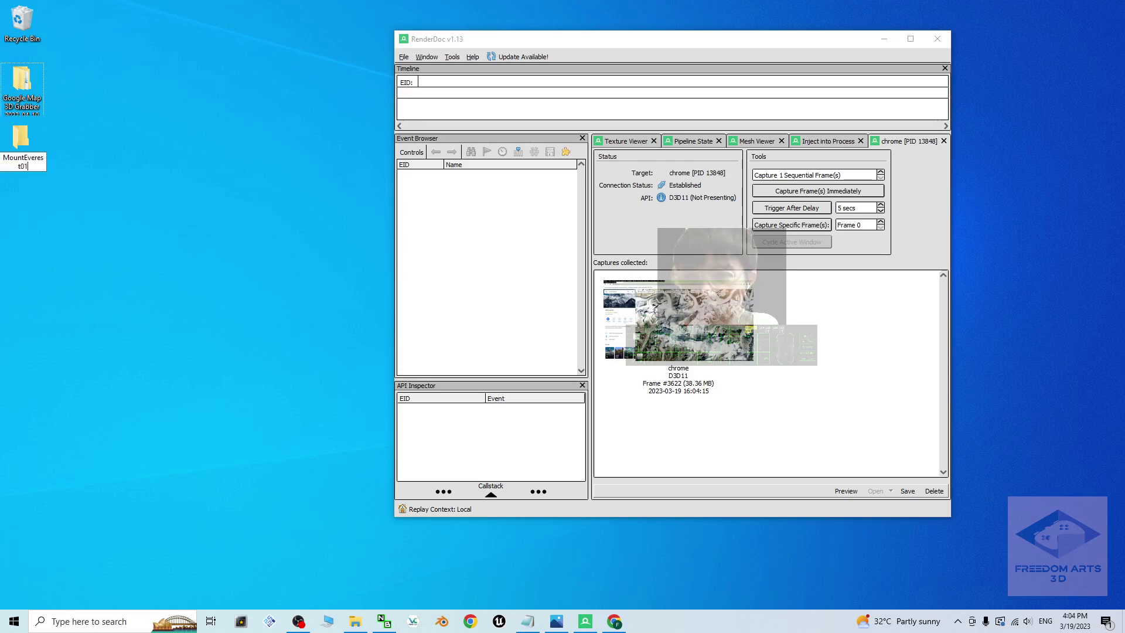
text(est01)
key(Return)
double_click(23, 140)
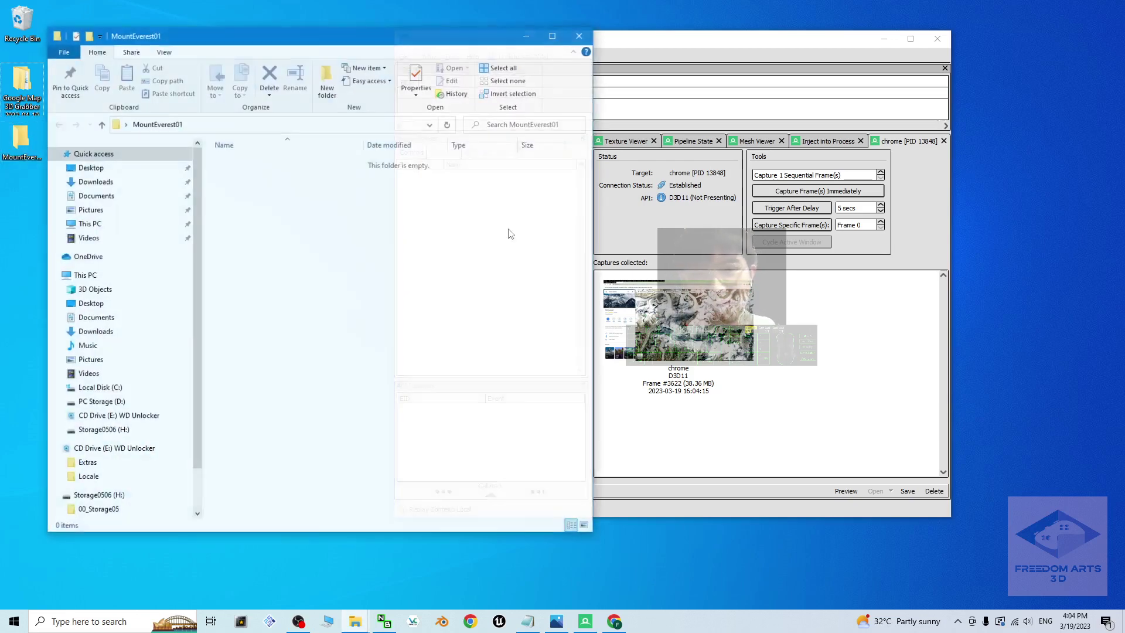
Step: Save the Chrome capture as MountEverest01.rdc inside the MountEverest01 folder
click(693, 328)
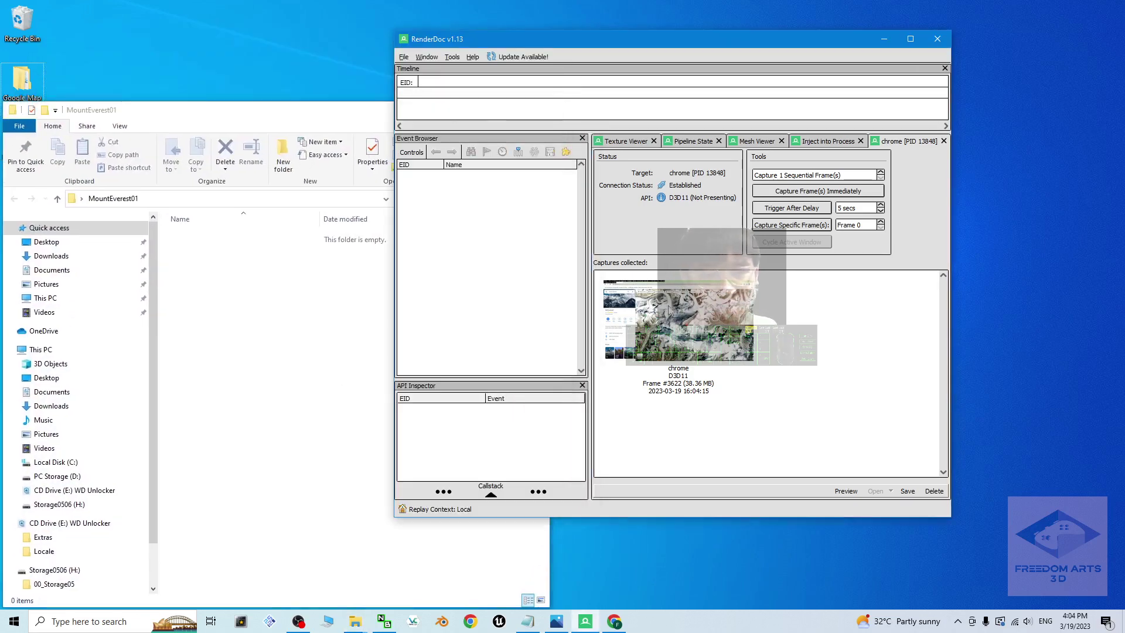
key(ctrl+s)
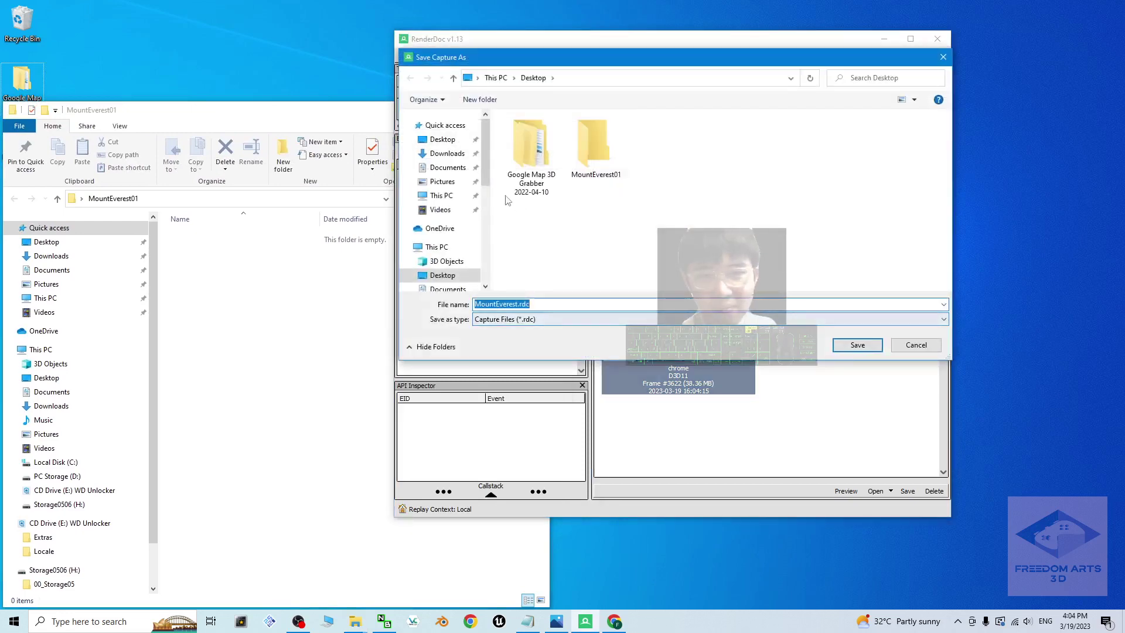
double_click(593, 155)
double_click(500, 304)
text(Mou)
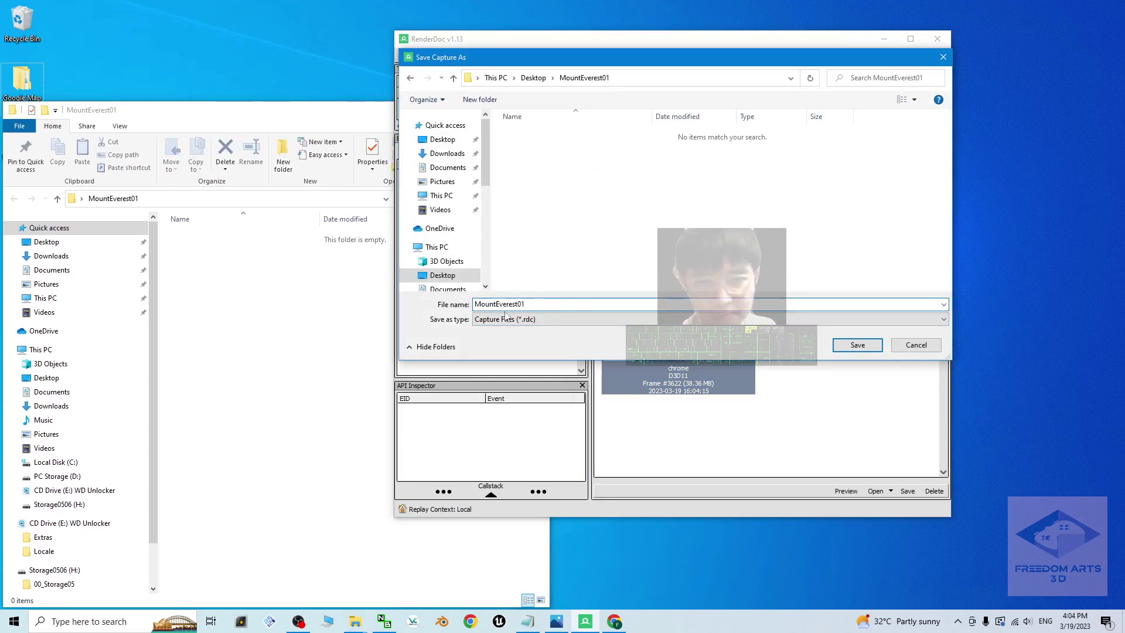
click(857, 346)
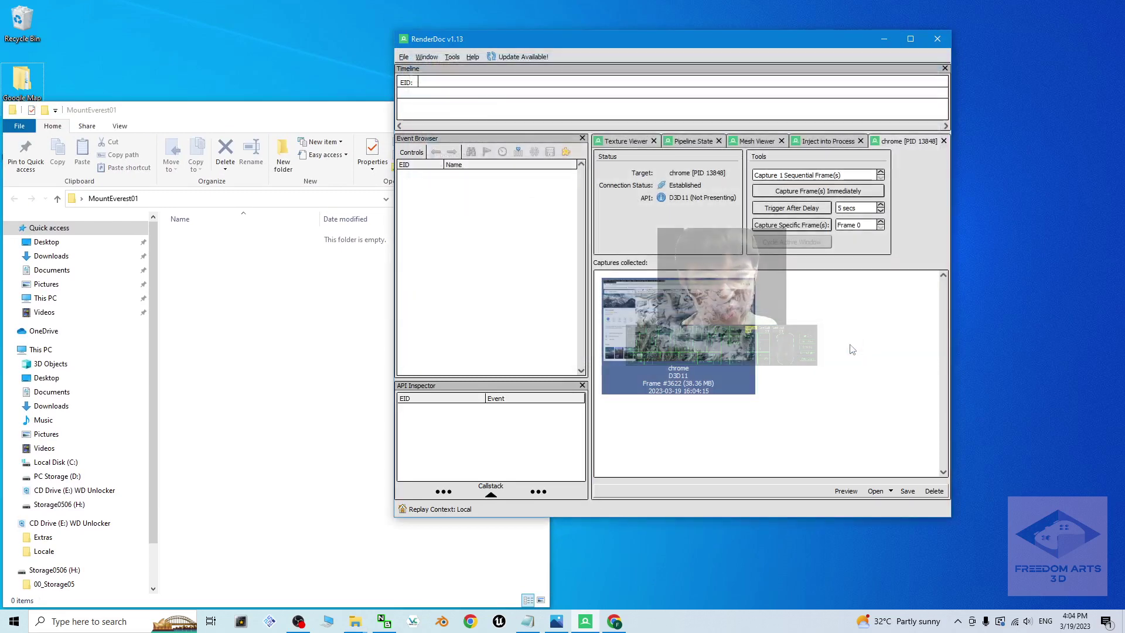
click(294, 329)
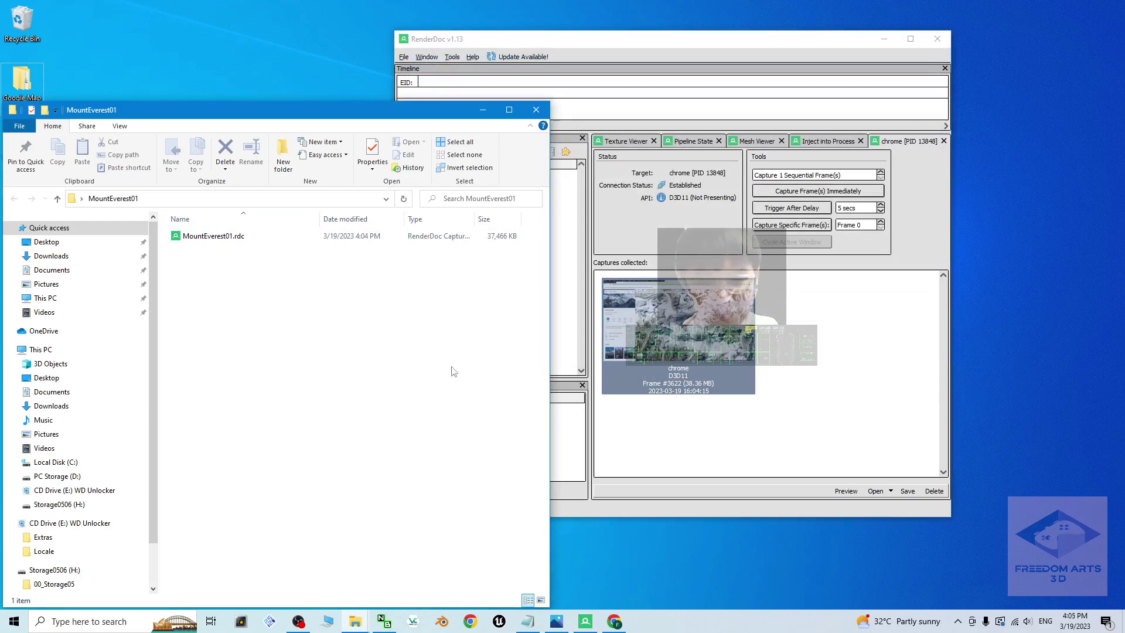
click(556, 621)
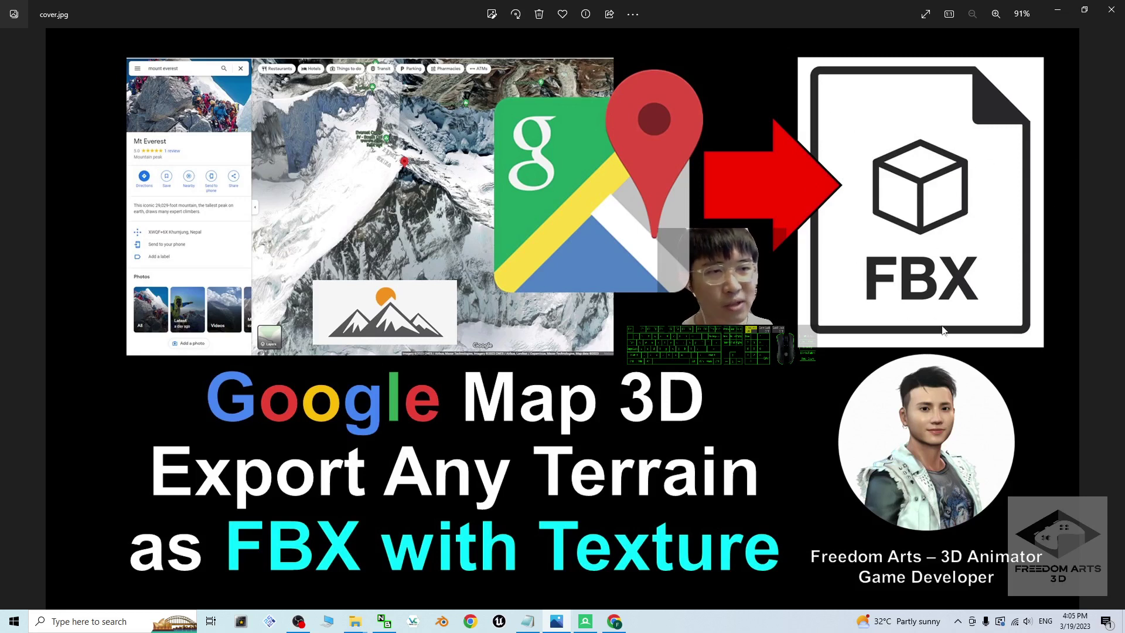
click(1059, 12)
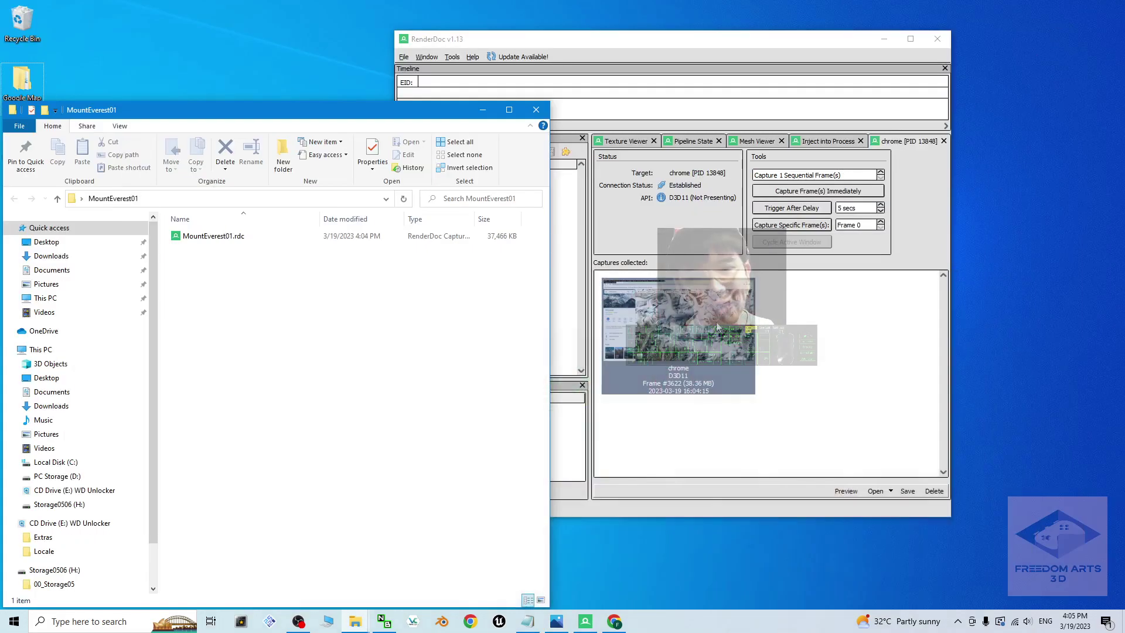
click(229, 237)
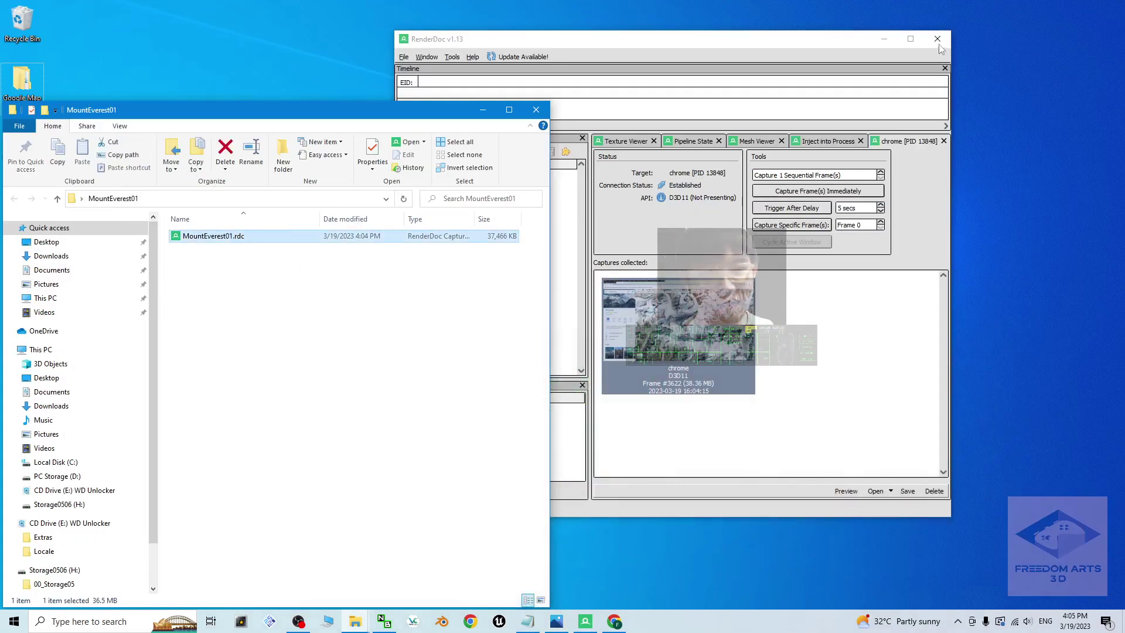
drag(762, 39, 796, 60)
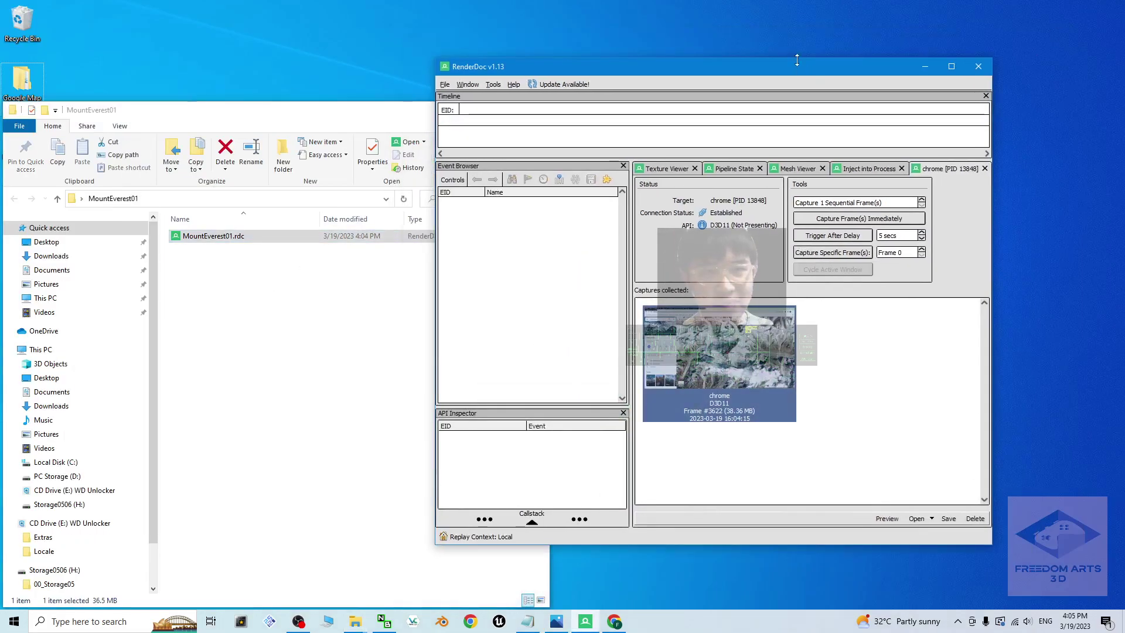
Step: Minimise RenderDoc, close the Chrome capture window and move the capture folder aside
click(925, 66)
click(585, 621)
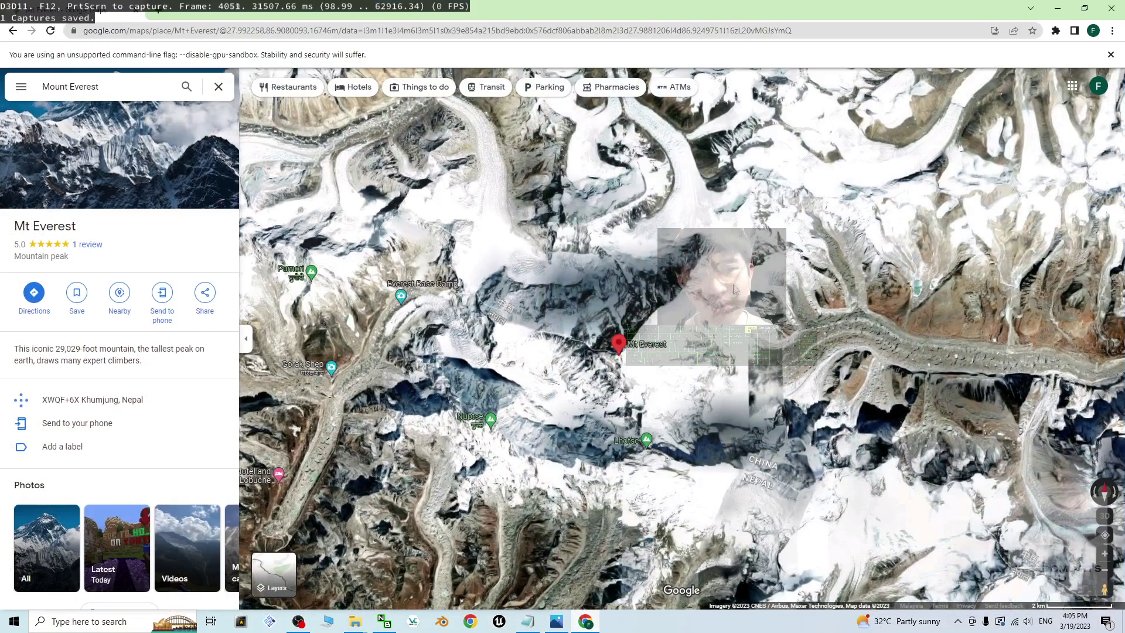
click(1111, 7)
drag(292, 117, 651, 91)
click(710, 359)
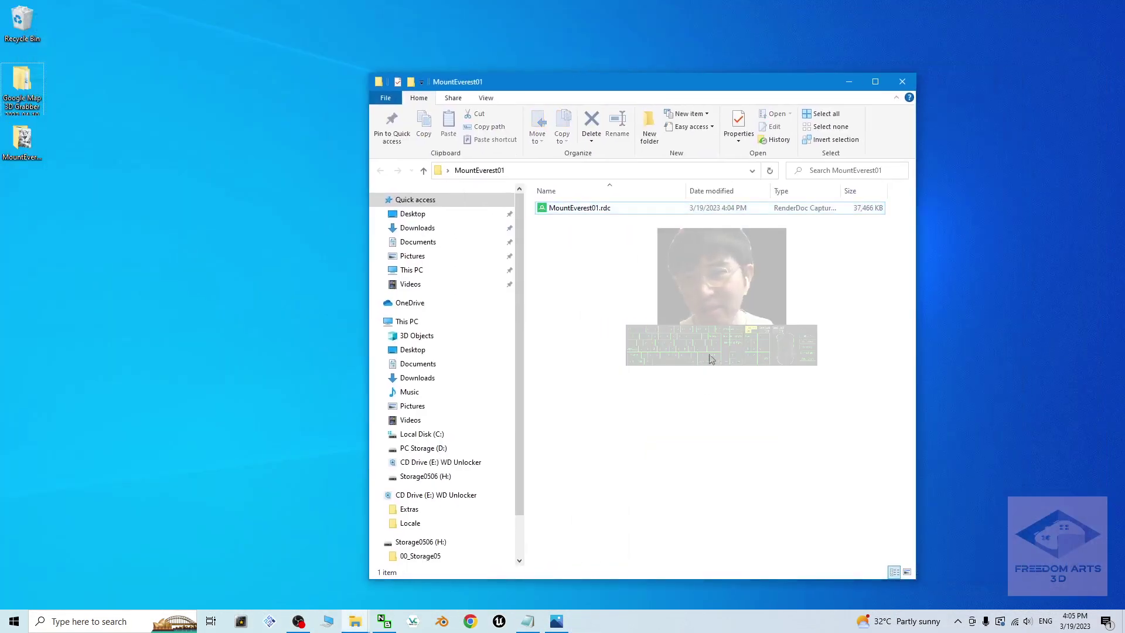
Step: Open the desktop's Google Map 3D Grabber > Blender 3.0 folder in a second window
click(24, 104)
double_click(42, 104)
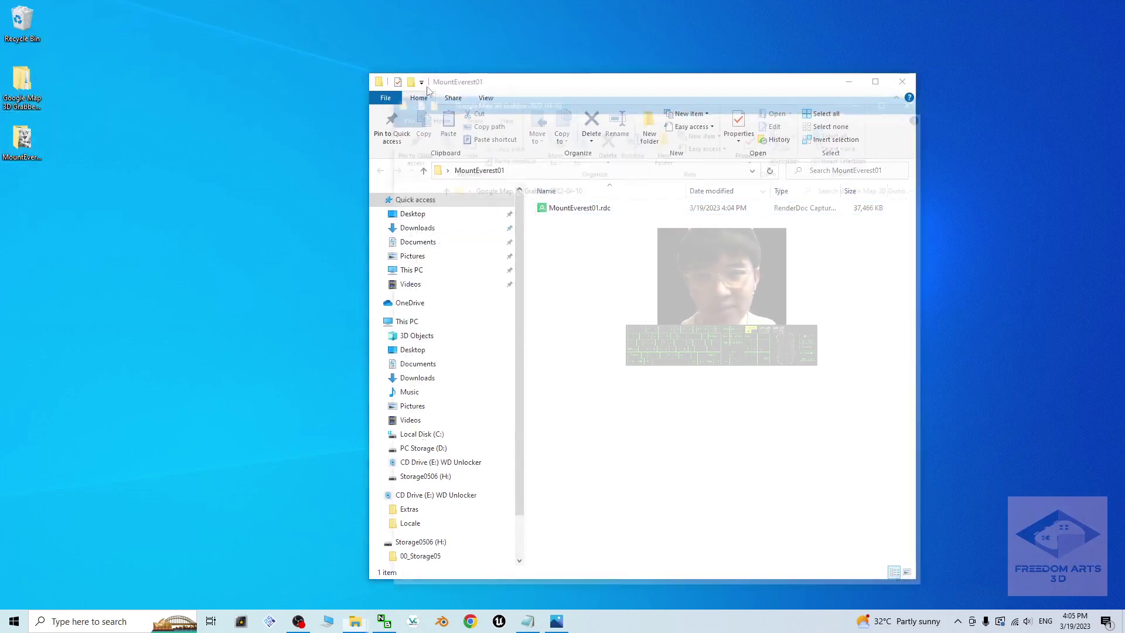
drag(641, 95, 326, 92)
drag(706, 88, 811, 104)
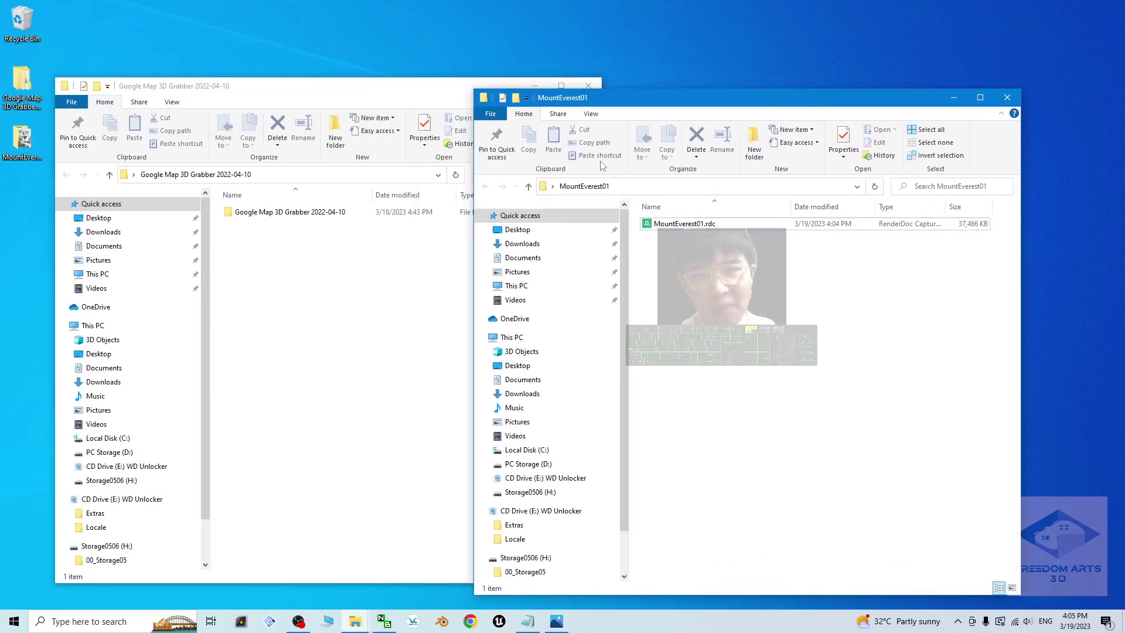
double_click(256, 212)
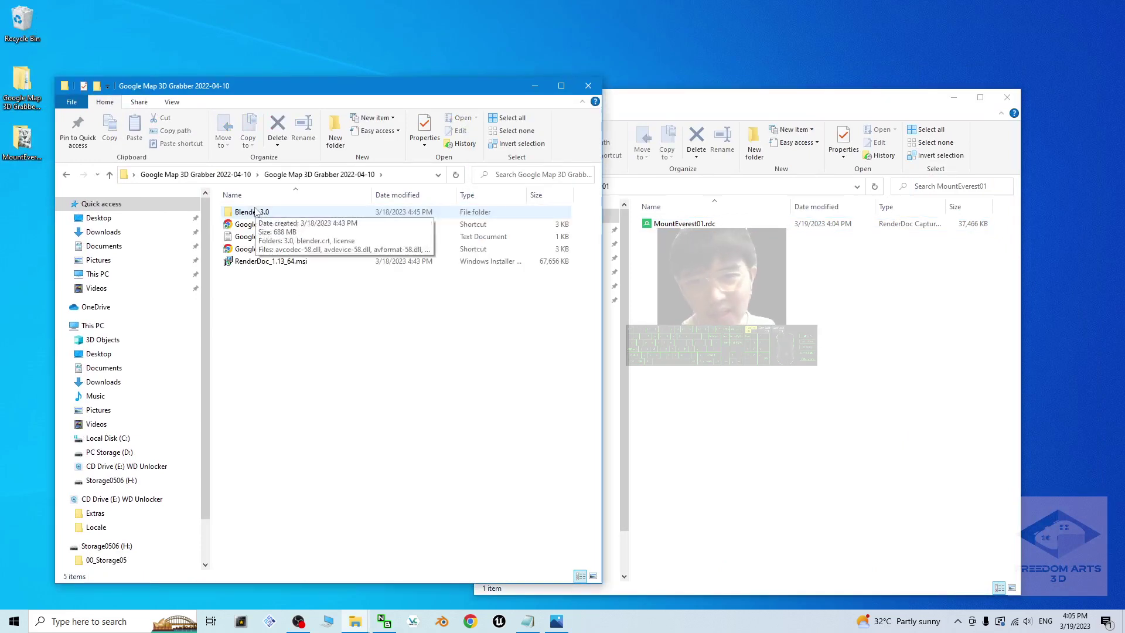
double_click(253, 213)
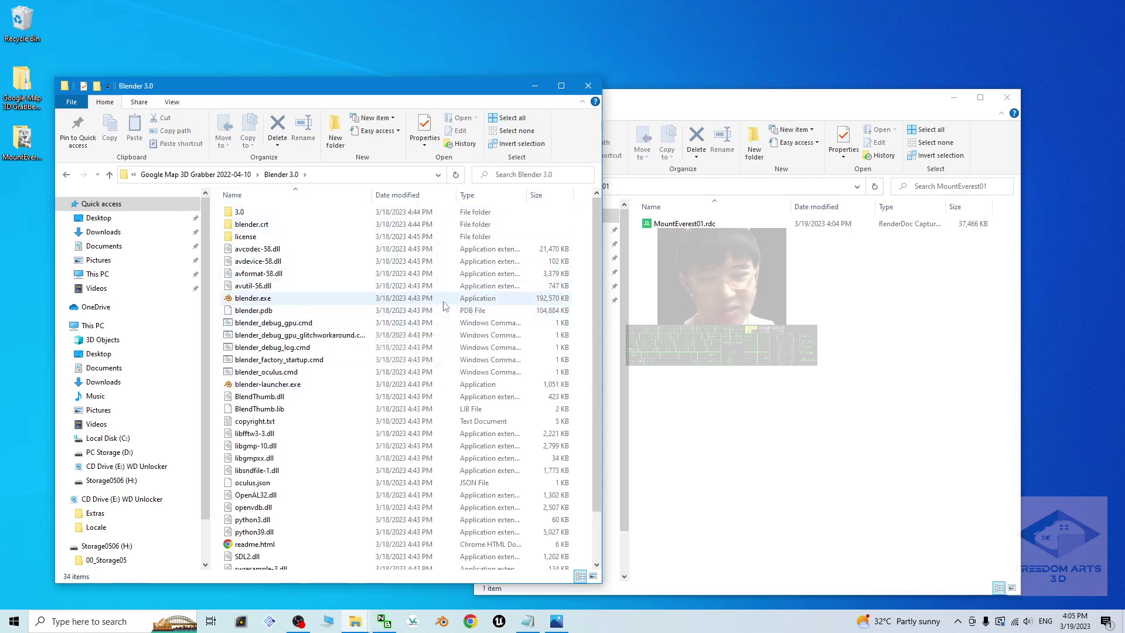
click(713, 230)
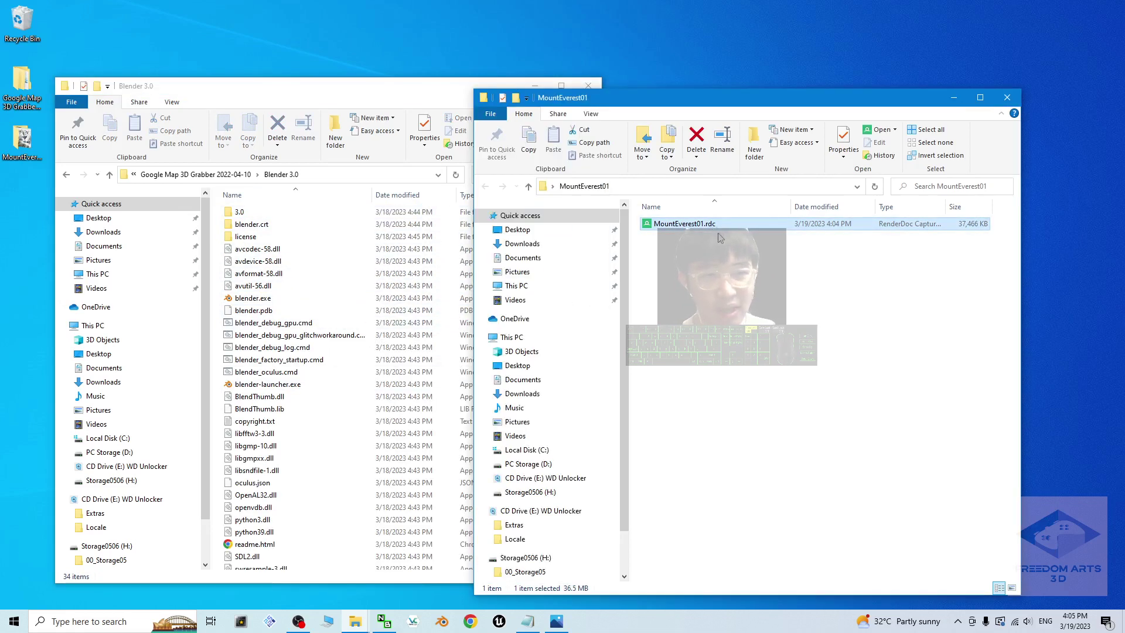
Step: Launch Blender and enable the Import-Export: Maps Models Importer add-on in Preferences
double_click(258, 298)
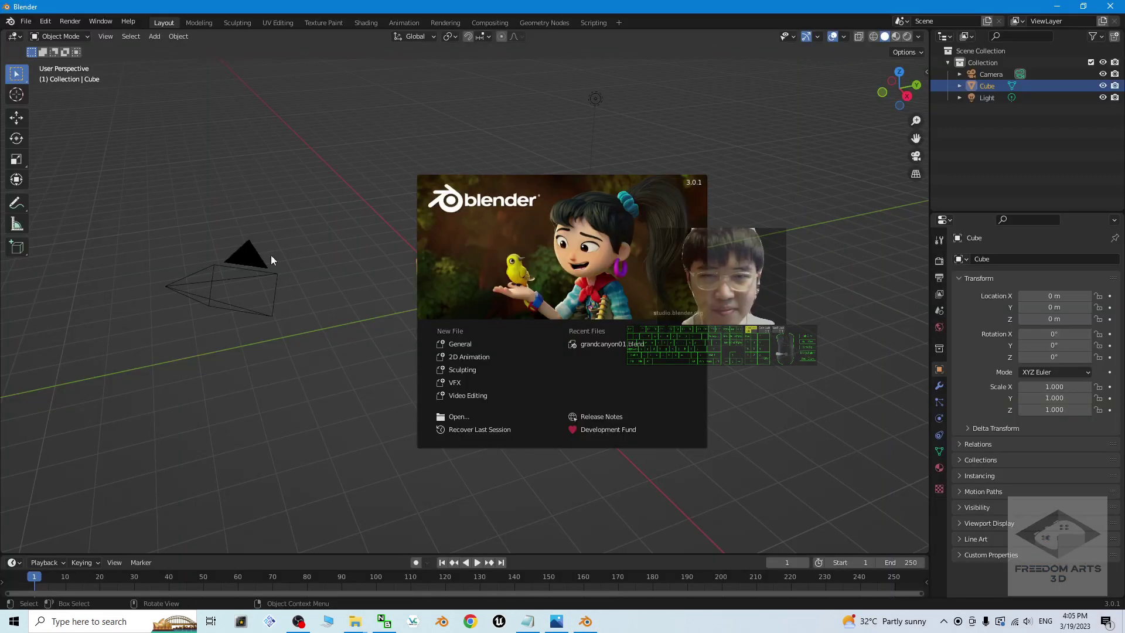
click(271, 254)
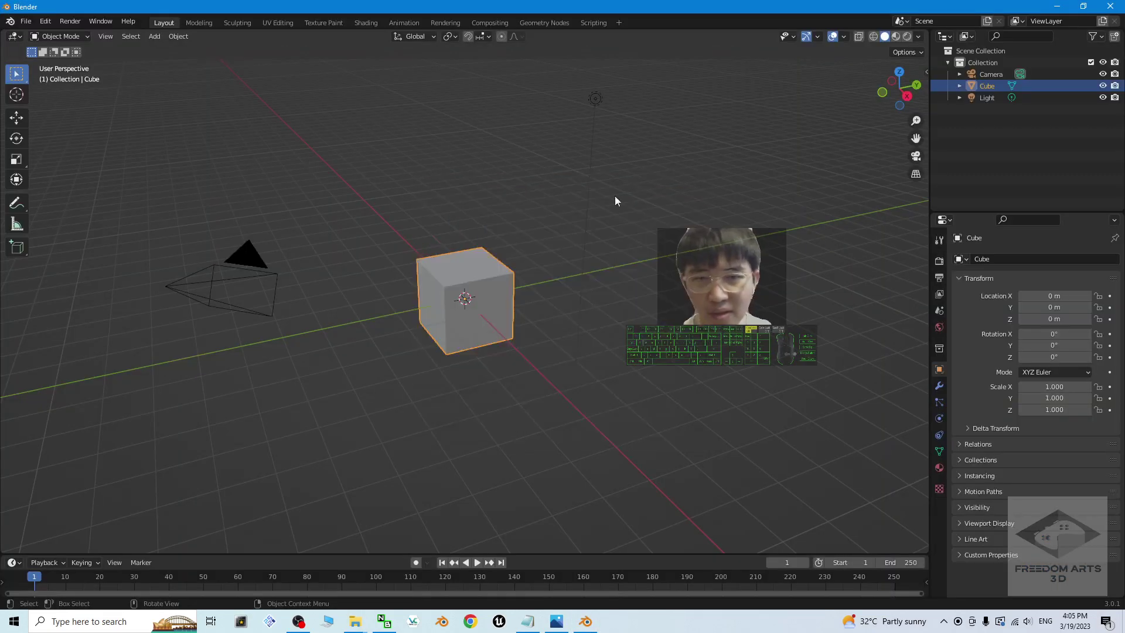
click(45, 21)
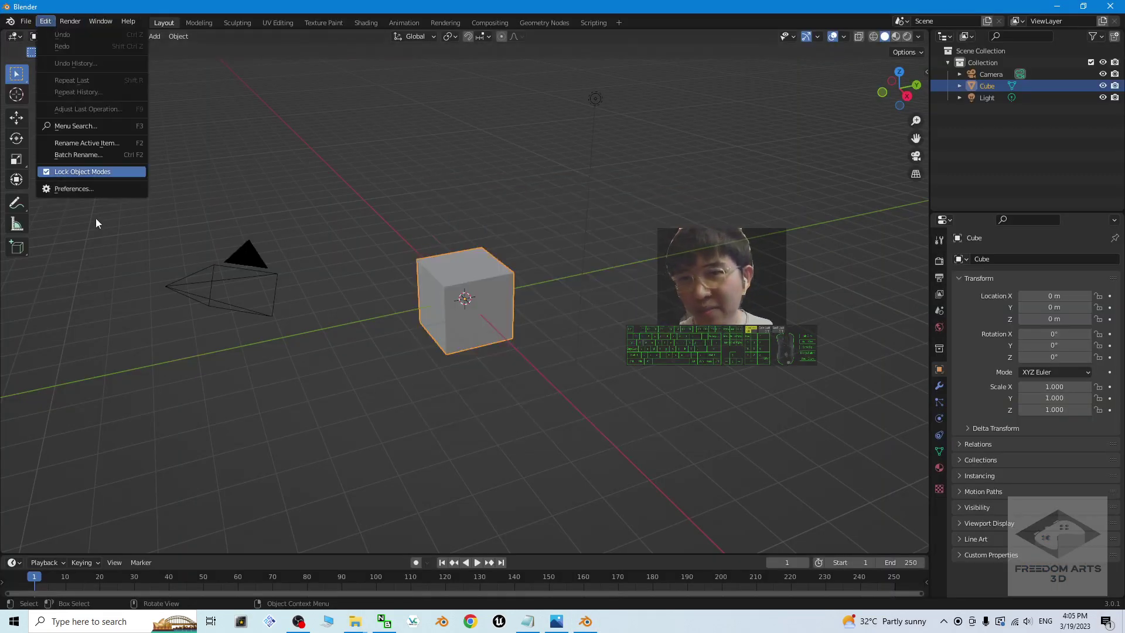
click(86, 189)
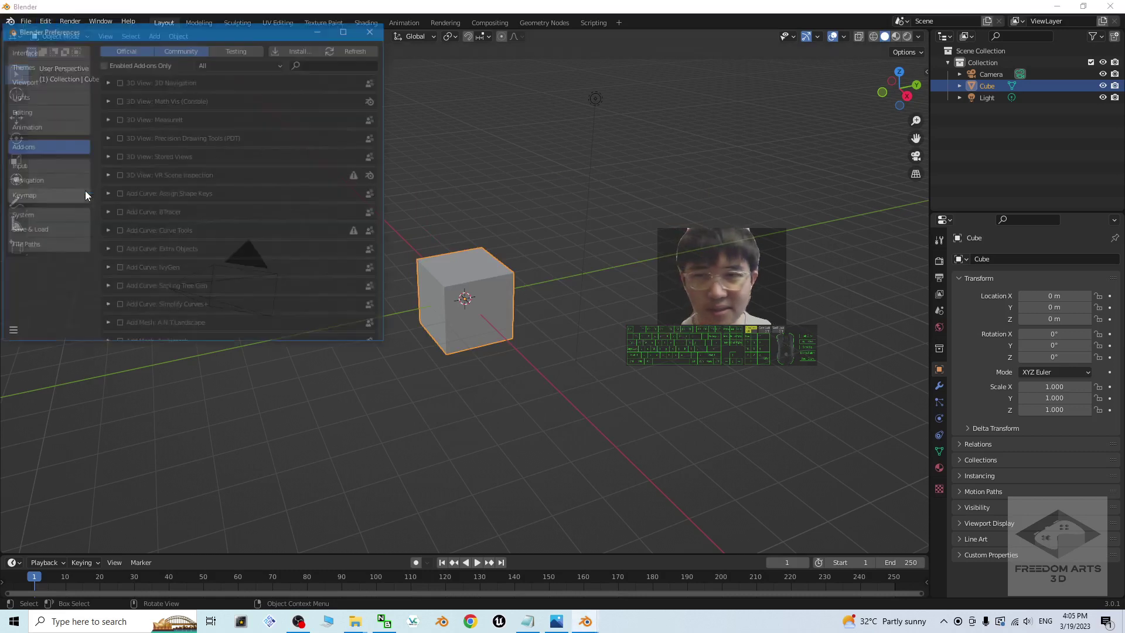
click(327, 65)
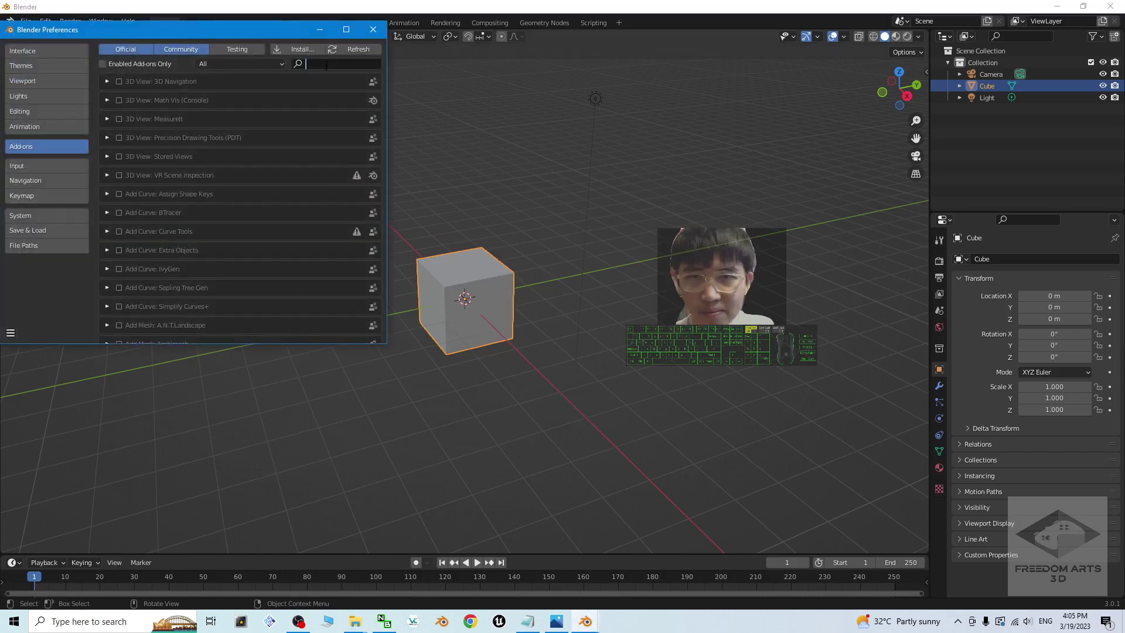
text(map)
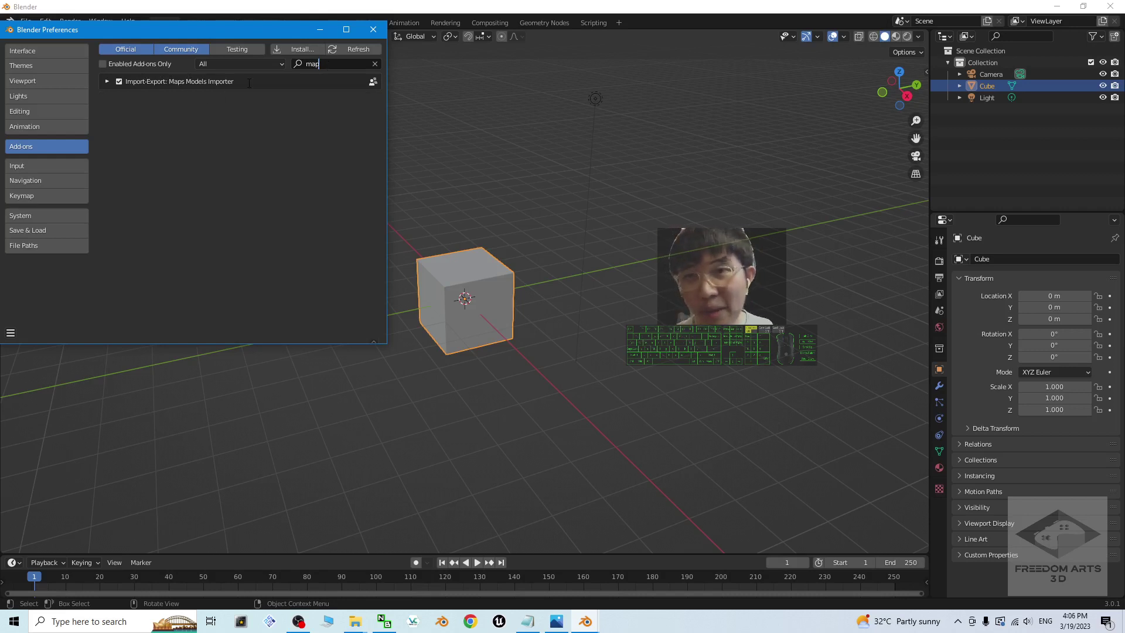
click(119, 82)
click(373, 29)
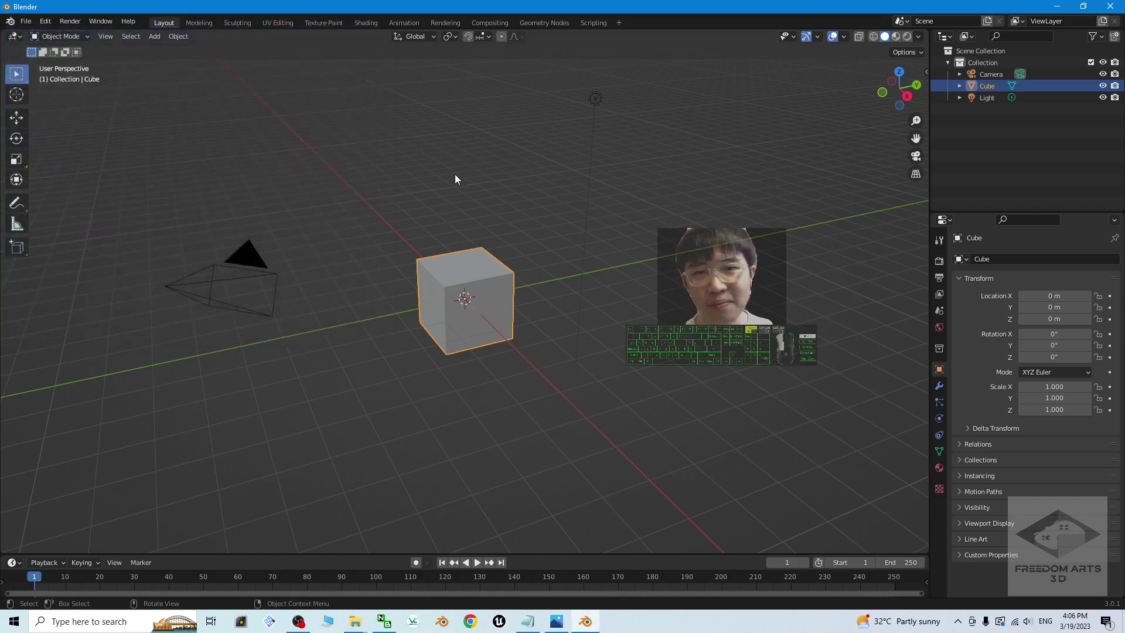
Step: Delete the default camera, cube and light
key(alt+a)
key(a)
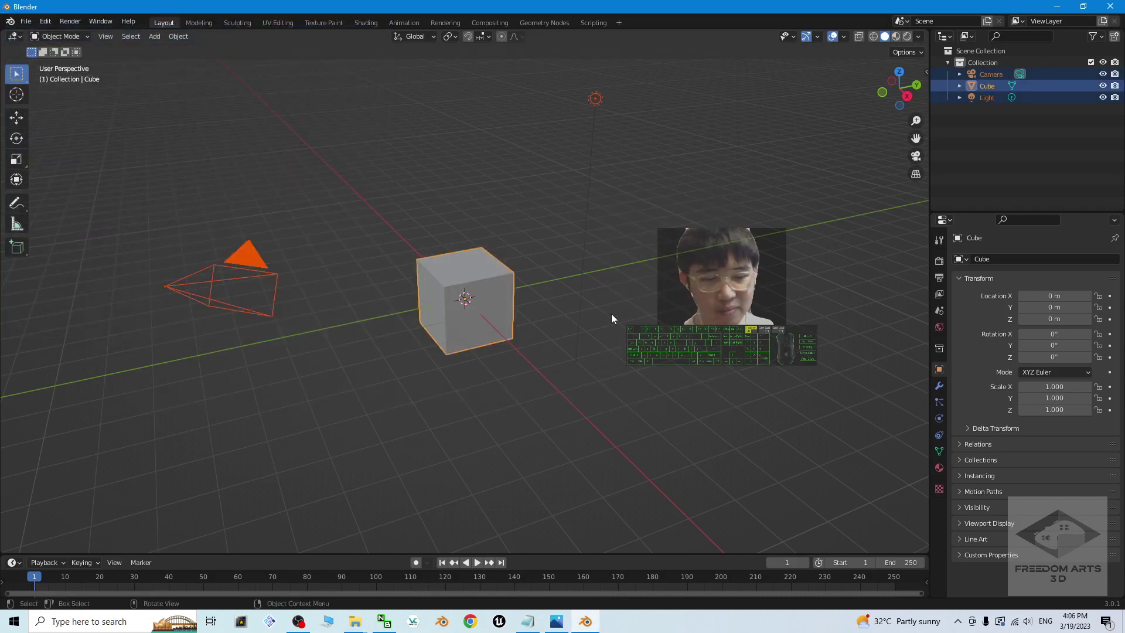
key(Delete)
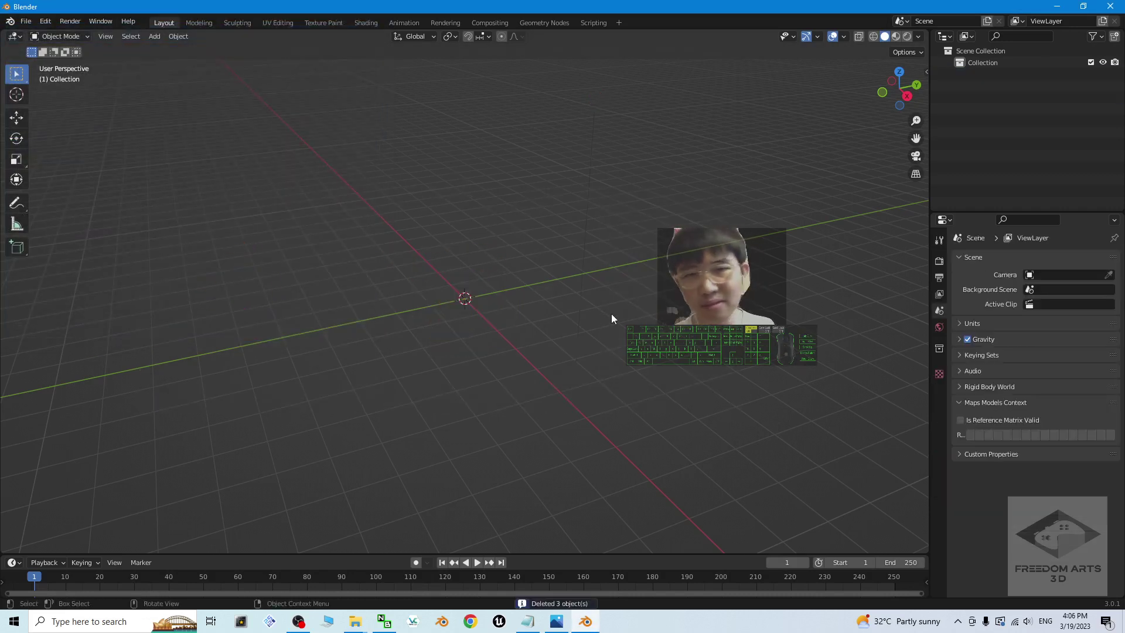
Step: Import Desktop\MountEverest01\MountEverest01.rdc as a Google Maps Capture
click(32, 24)
mouse_move(57, 179)
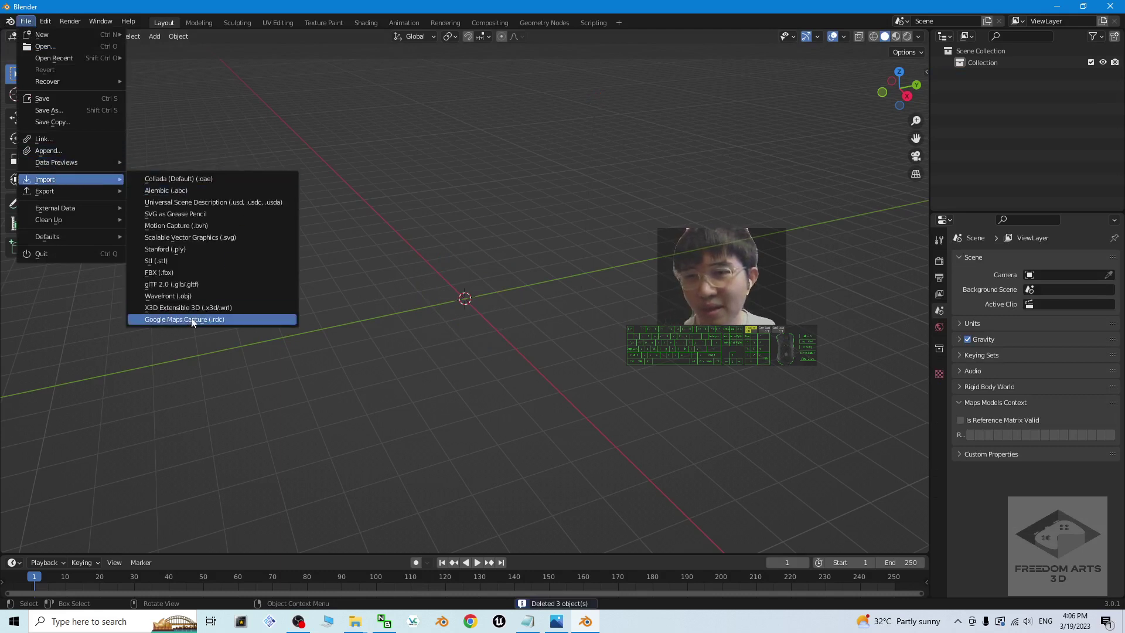
click(222, 320)
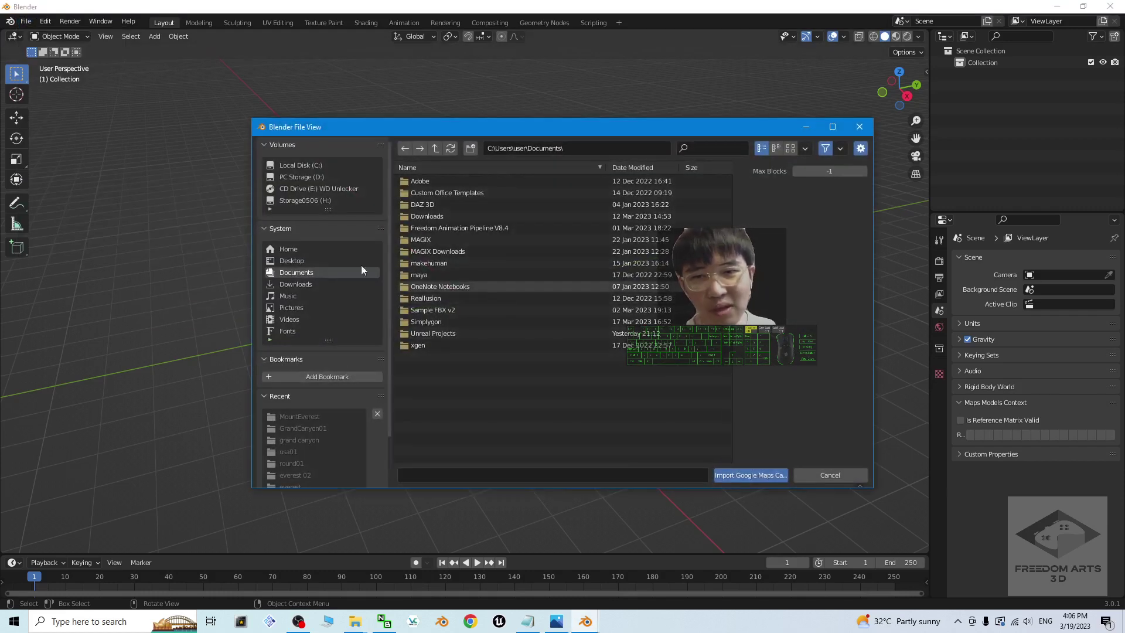
click(300, 259)
double_click(433, 195)
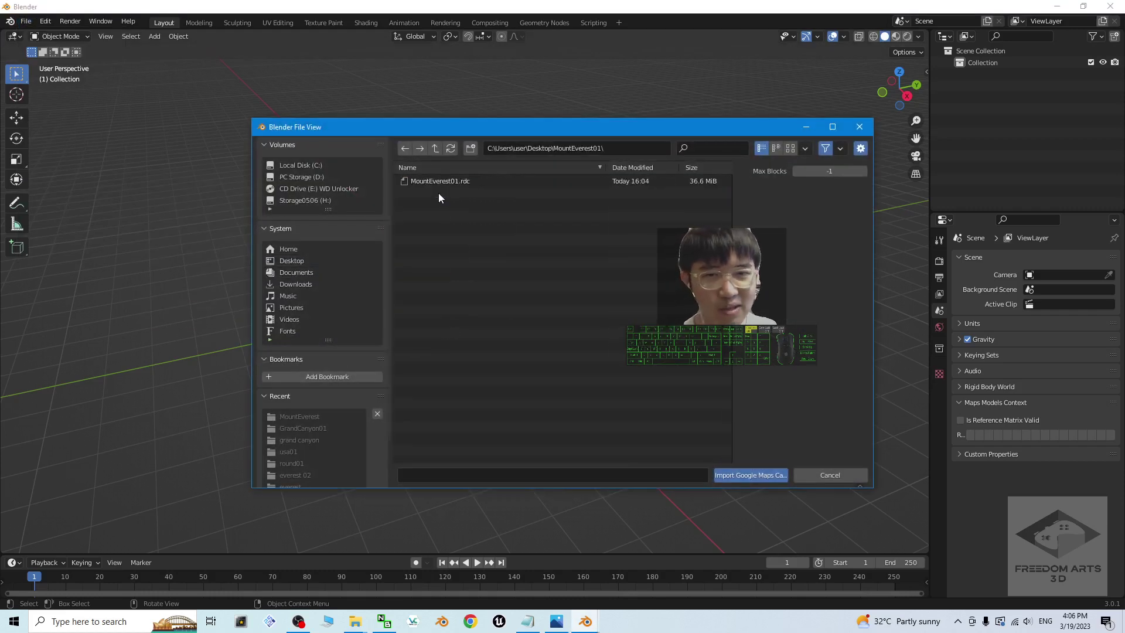
click(466, 180)
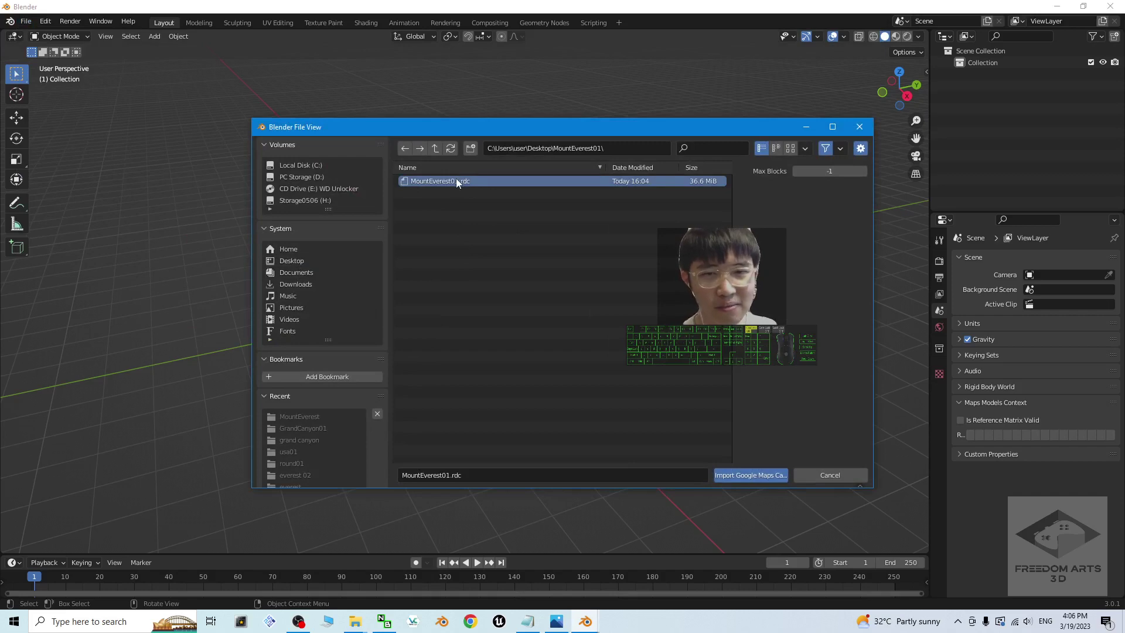
double_click(456, 181)
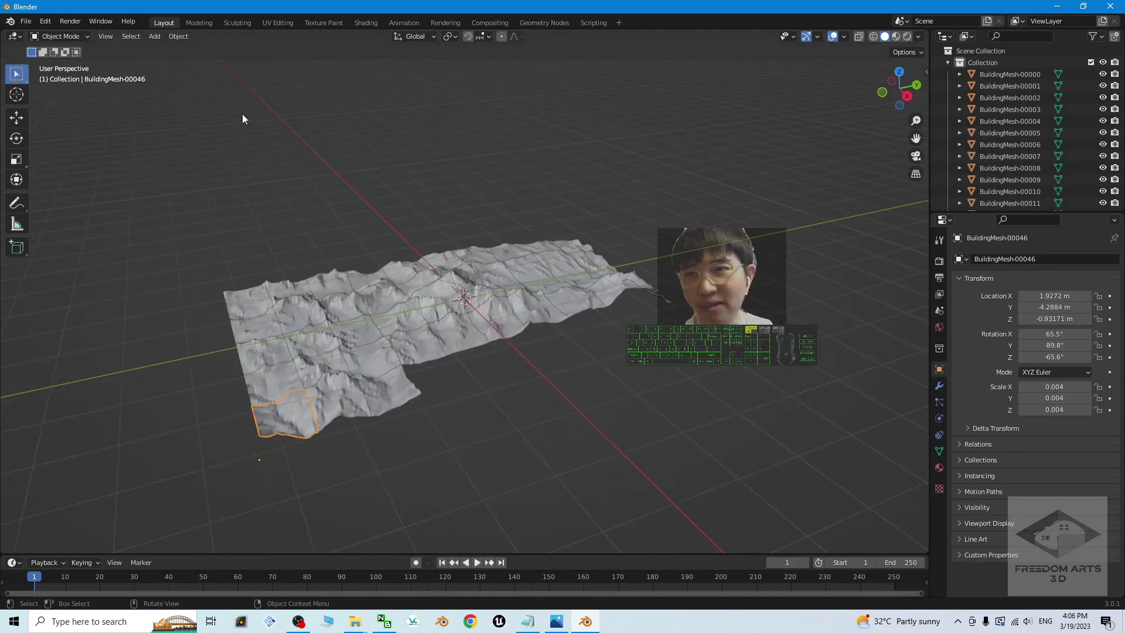
Step: Switch the viewport to textured shading and orbit around the imported terrain
scroll(411, 346, up, 2)
scroll(518, 430, down, 1)
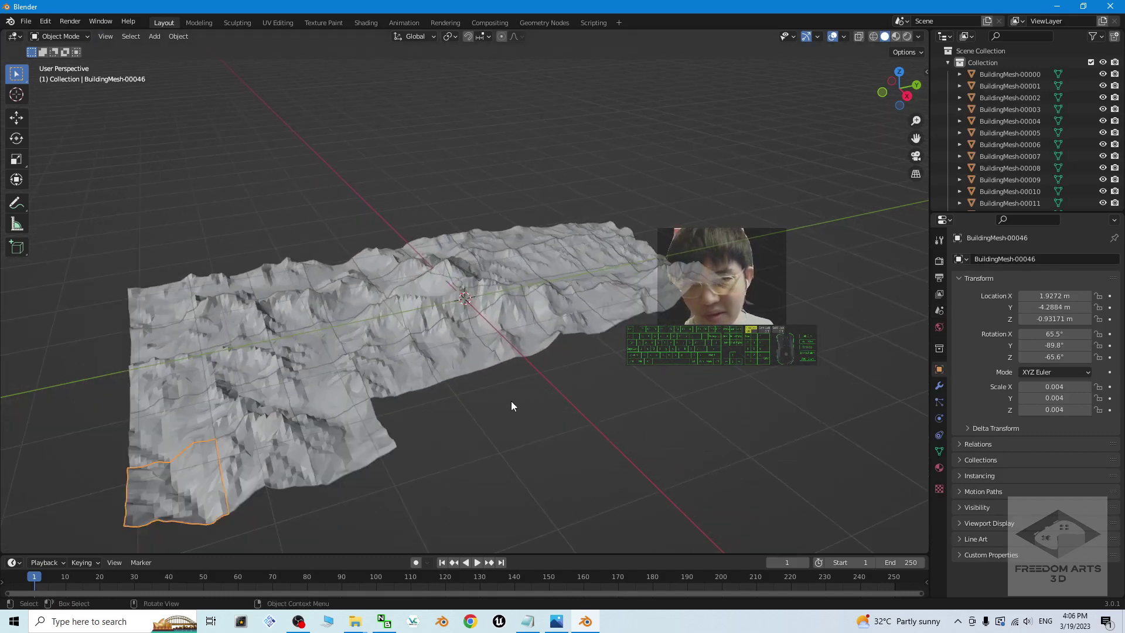
middle_drag(511, 405, 525, 271)
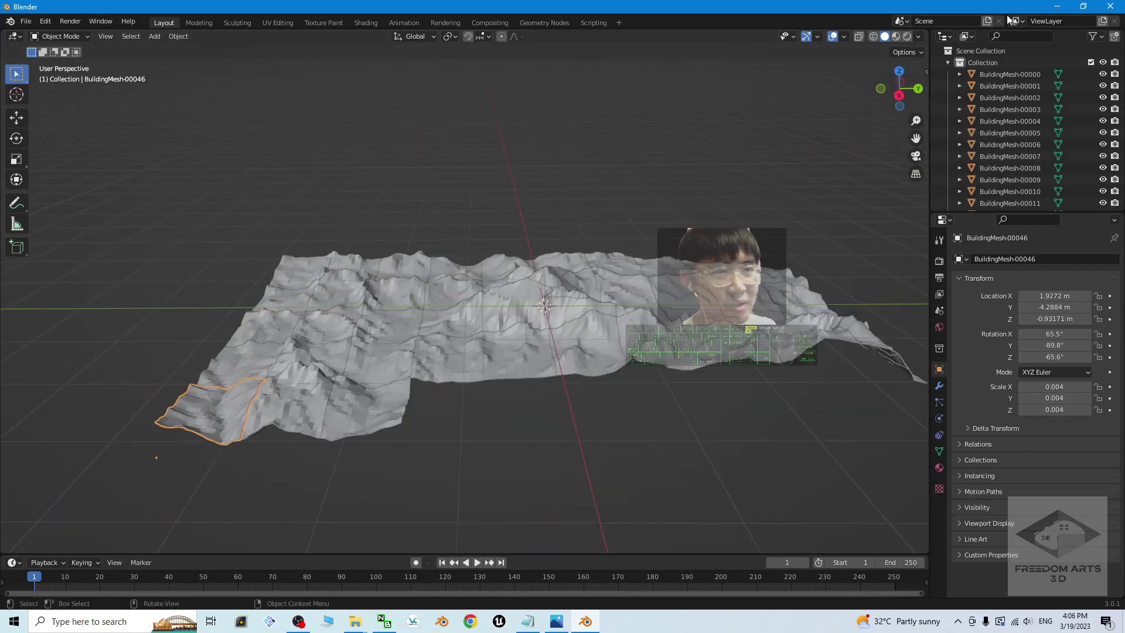
click(897, 36)
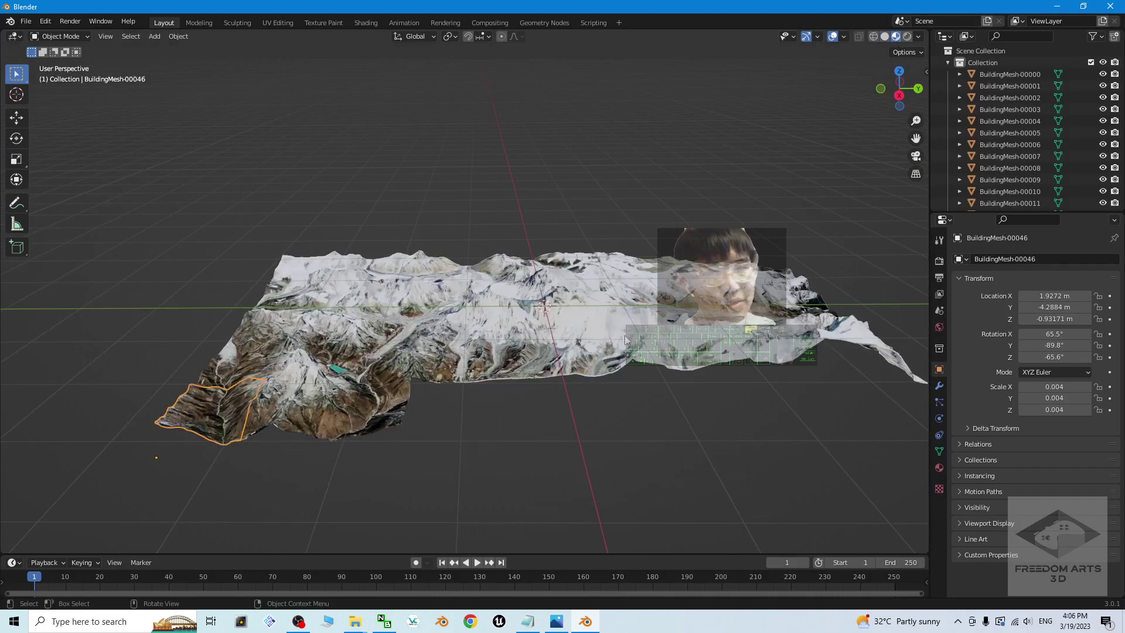
mouse_move(586, 348)
middle_down()
mouse_move(568, 444)
mouse_move(465, 376)
mouse_move(620, 368)
mouse_move(415, 505)
middle_up()
Step: Delete the stray terrain tiles BuildingMesh-00045 and BuildingMesh-00046
click(404, 493)
middle_drag(678, 477, 625, 459)
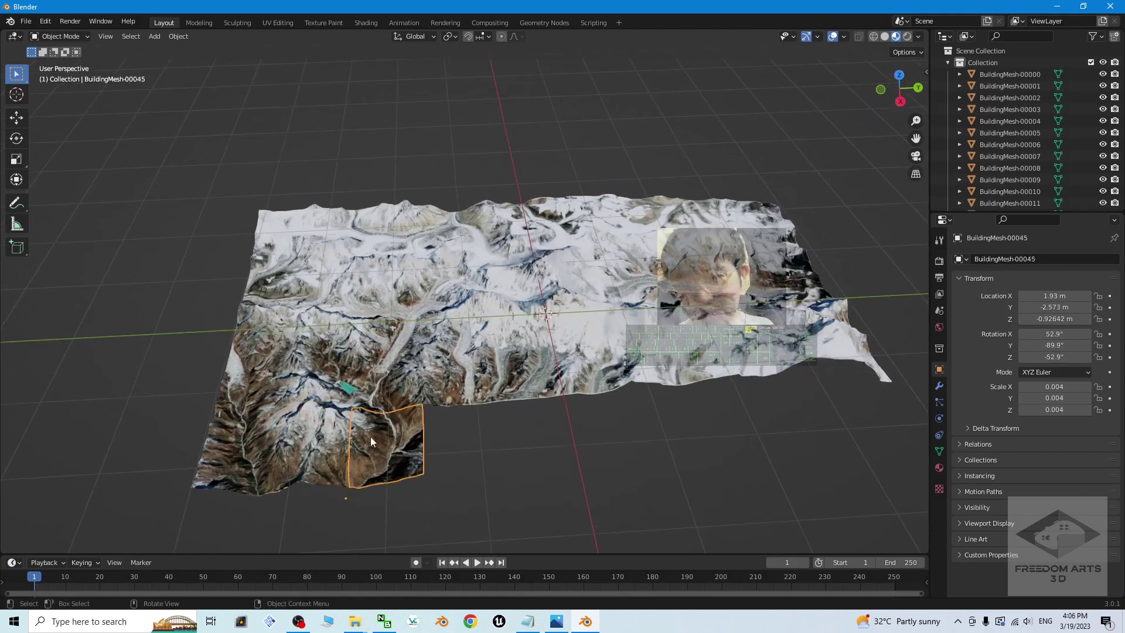
key(Delete)
click(255, 452)
key(Delete)
scroll(497, 415, down, 4)
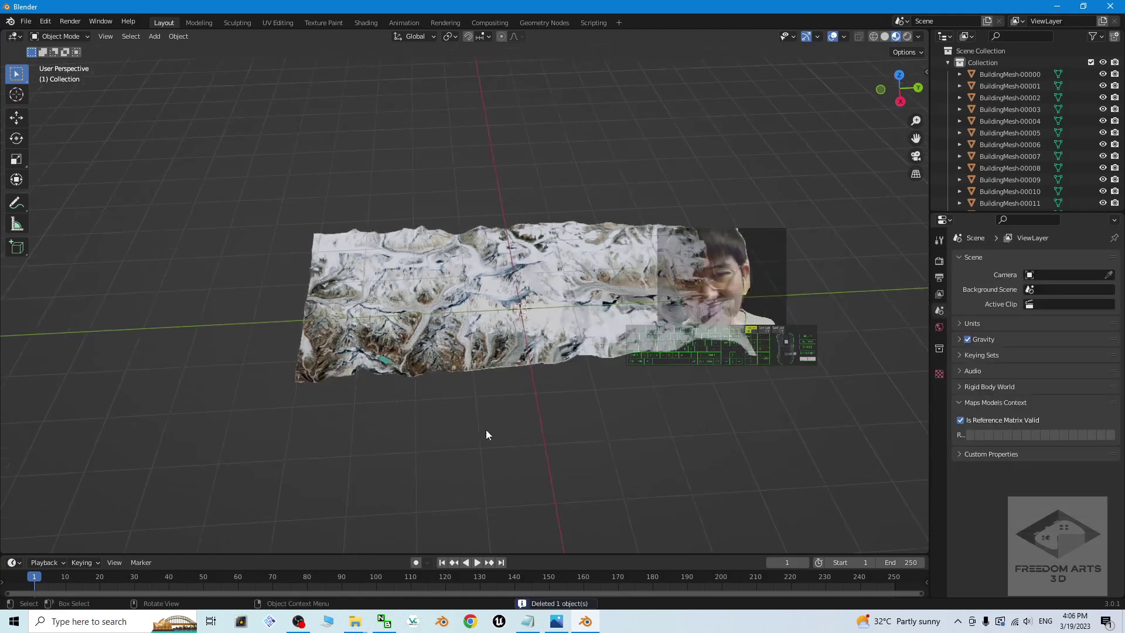
scroll(558, 325, up, 5)
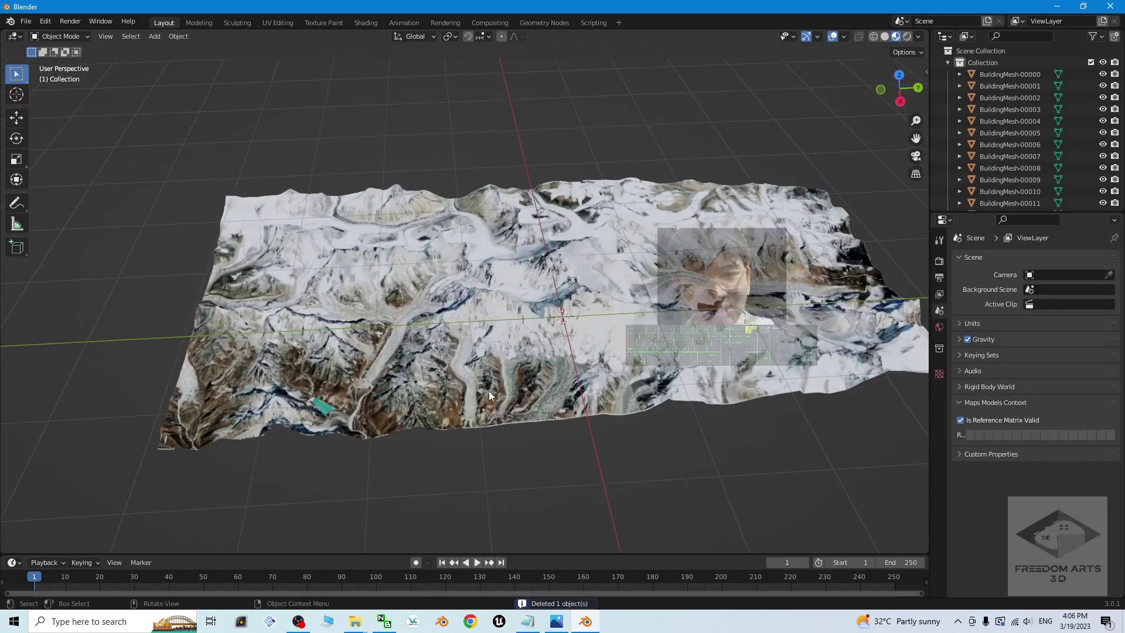
middle_drag(490, 391, 518, 430)
Step: Make BuildingMesh-00033 the active terrain tile
scroll(518, 430, down, 2)
click(510, 305)
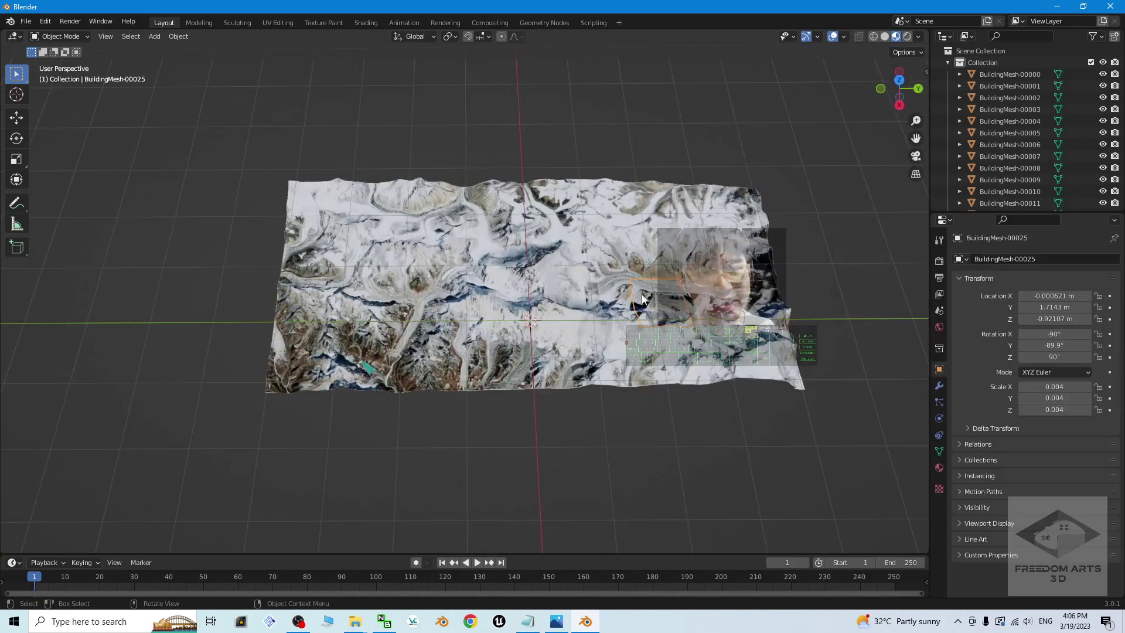
click(580, 366)
scroll(652, 405, up, 2)
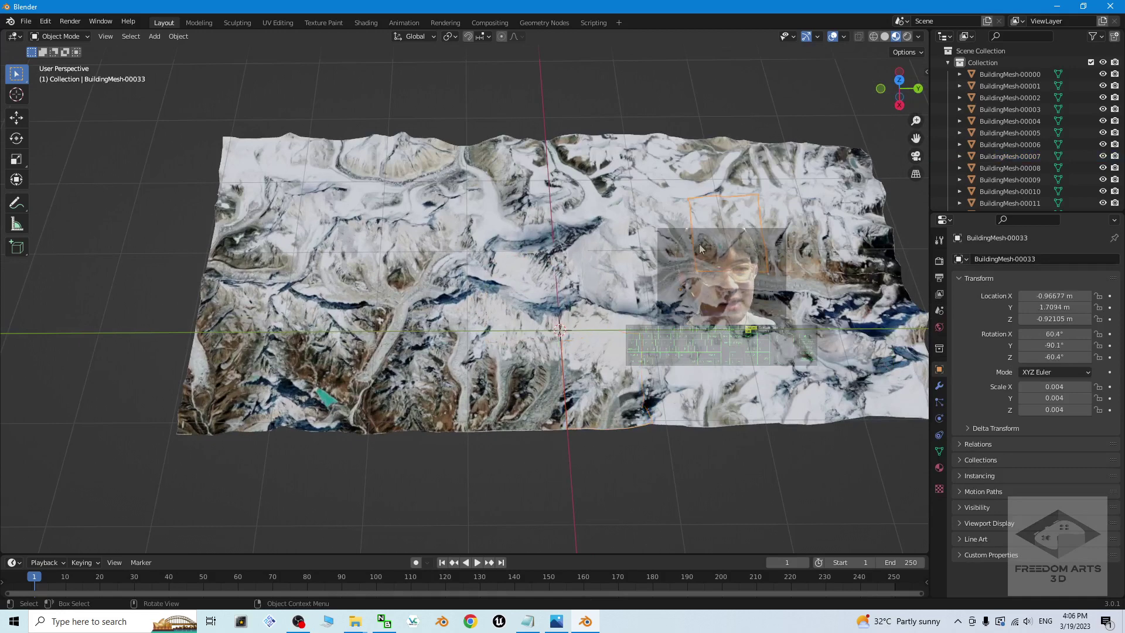
scroll(644, 363, down, 1)
scroll(568, 479, down, 1)
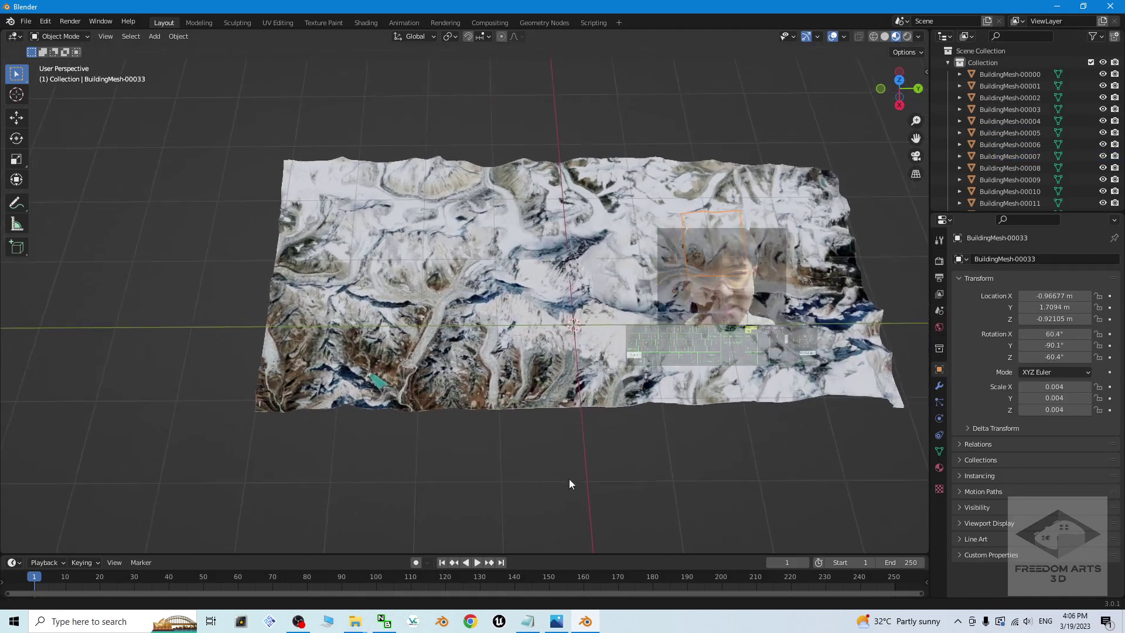
scroll(548, 498, up, 2)
middle_drag(560, 507, 578, 466)
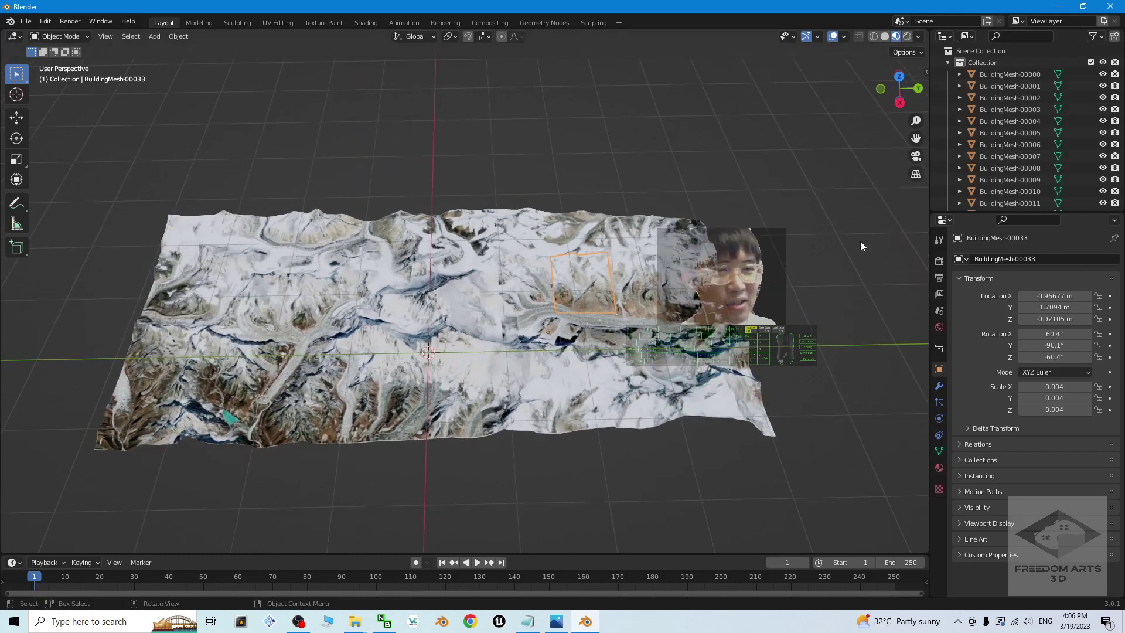
middle_drag(592, 361, 668, 355)
Step: Box-select all terrain tiles and join them into one mesh with Ctrl+J
drag(806, 78, 154, 534)
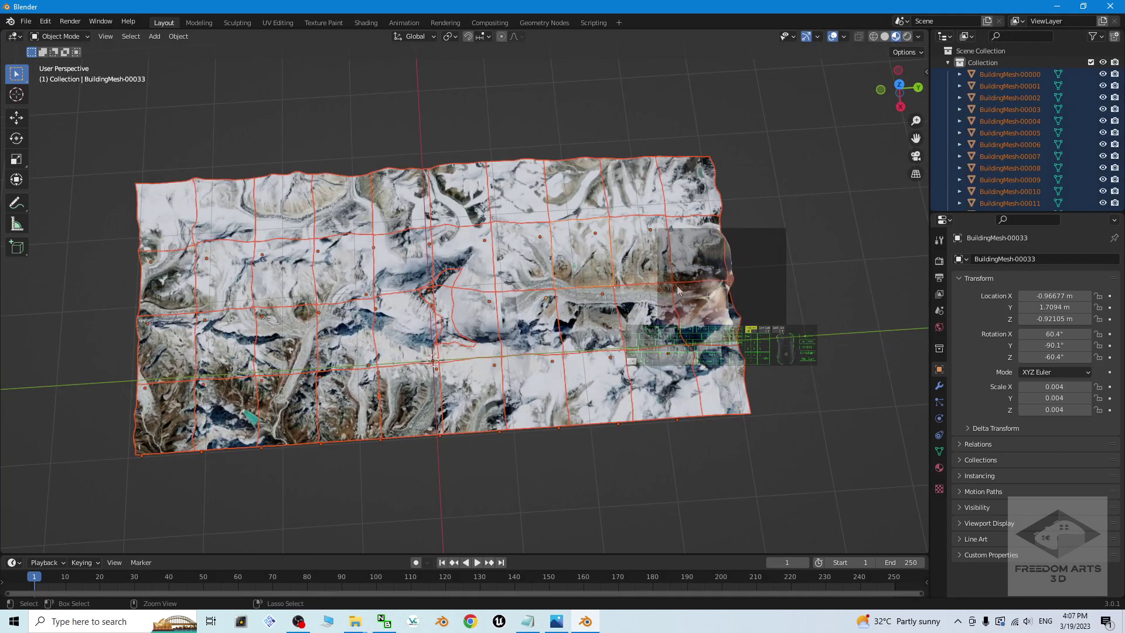
key(ctrl+j)
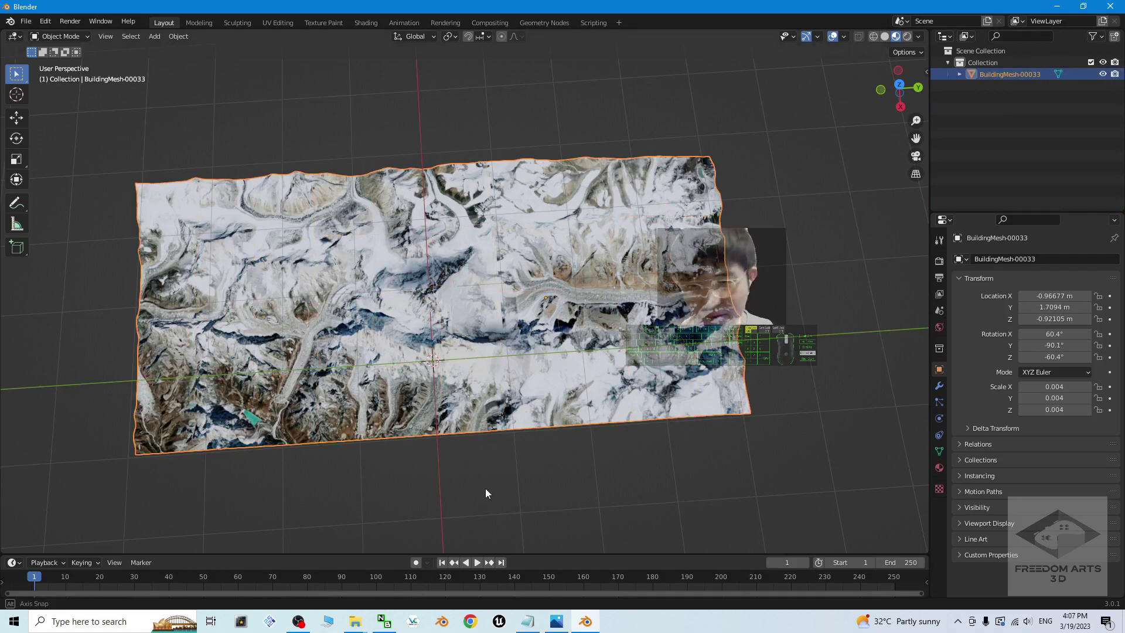
middle_drag(486, 479, 500, 417)
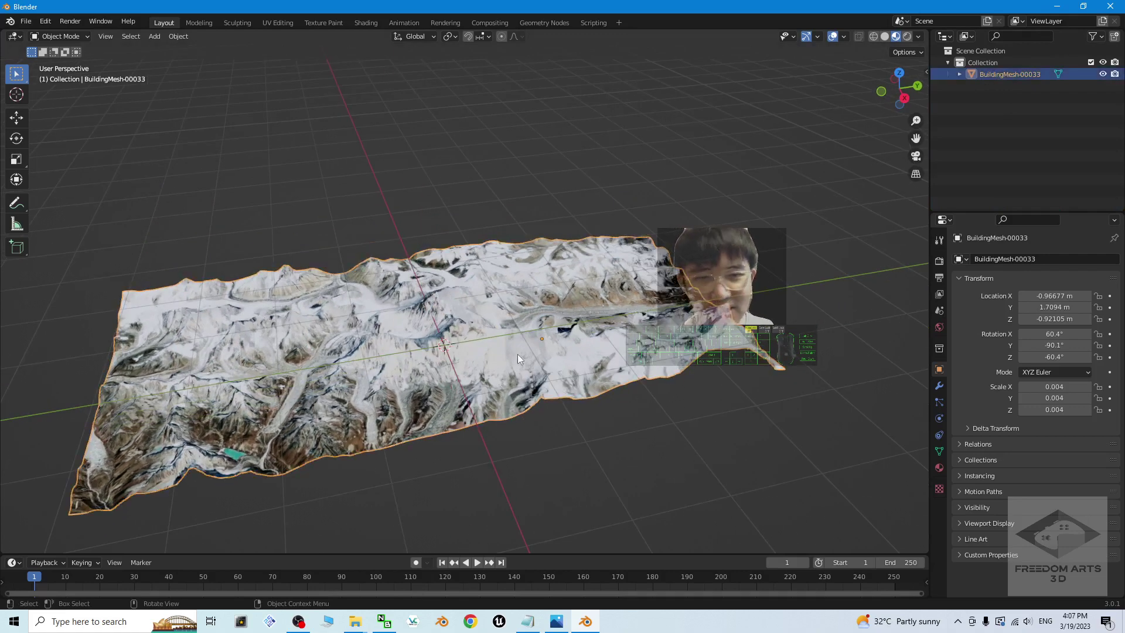
scroll(517, 354, up, 2)
scroll(524, 353, down, 2)
middle_drag(461, 345, 548, 334)
drag(364, 6, 629, 71)
Step: Close the Blender 3.0 folder window and place the MountEverest01 folder beside Blender
key(alt+Tab)
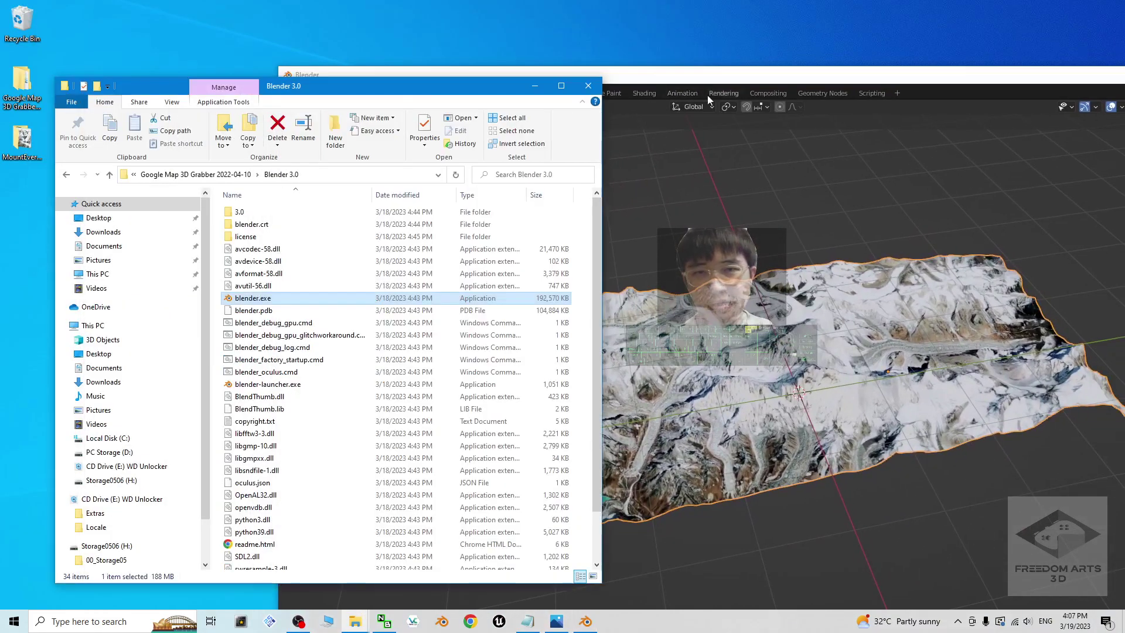
click(589, 83)
drag(698, 72, 644, 230)
drag(879, 103, 424, 74)
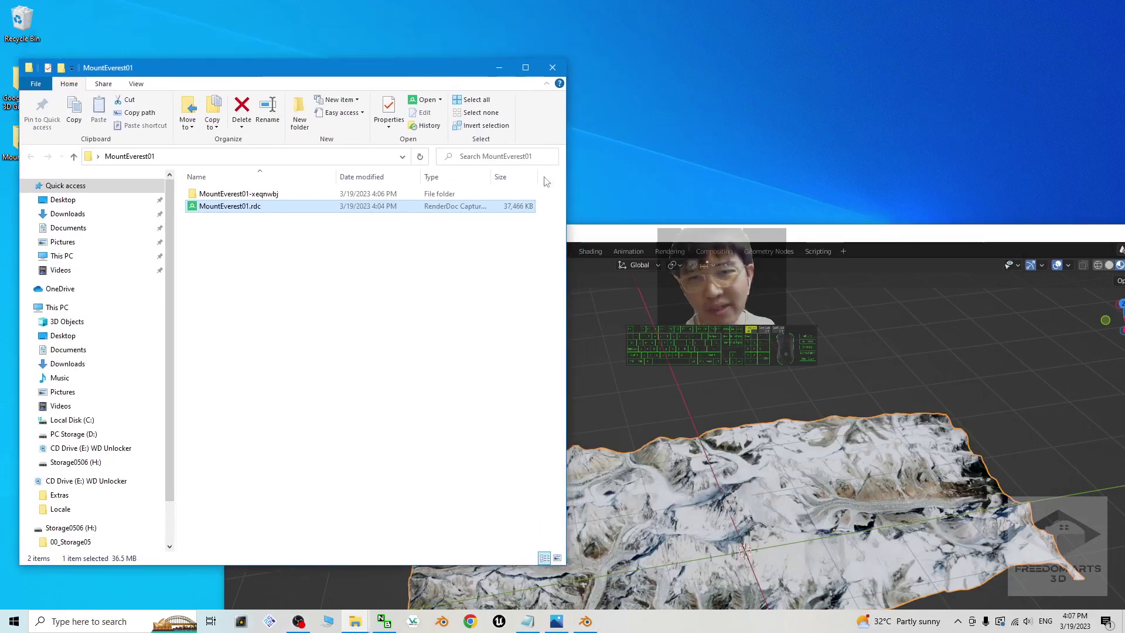
drag(708, 235, 822, 110)
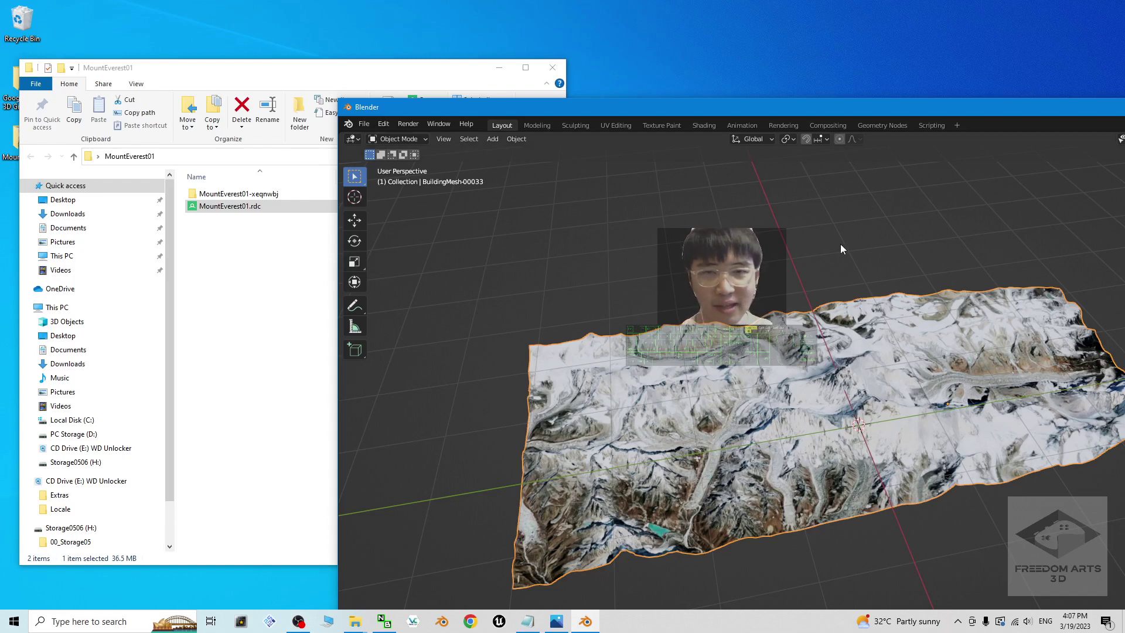
Step: Start an FBX export to Desktop\MountEverest01 with file name MountEverest01
click(363, 125)
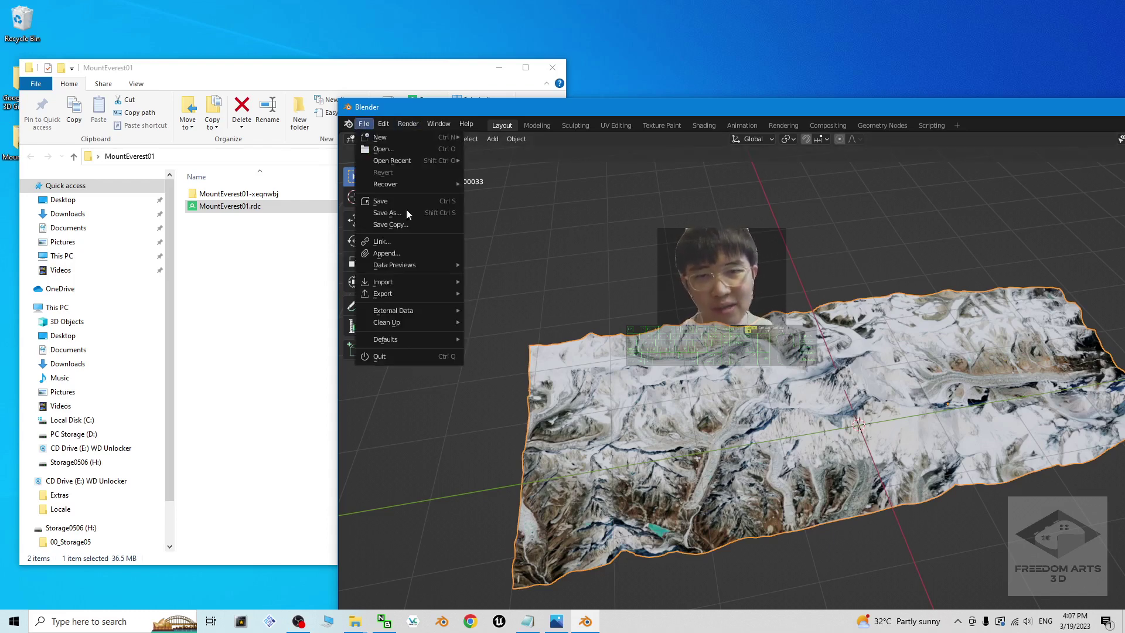
mouse_move(413, 294)
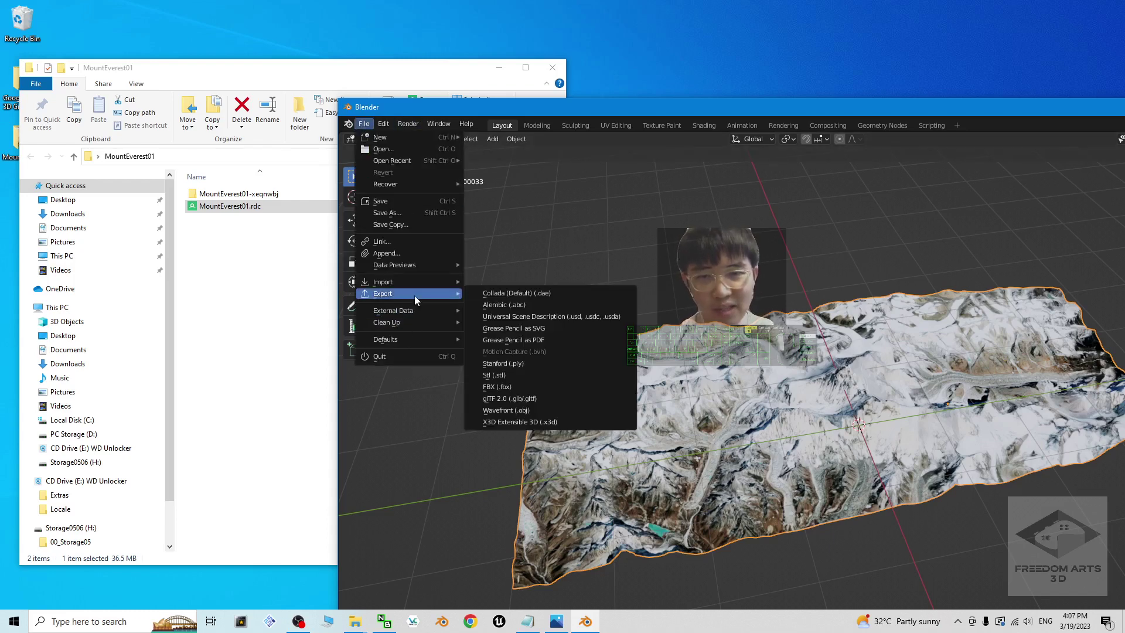
click(515, 388)
drag(765, 233, 597, 159)
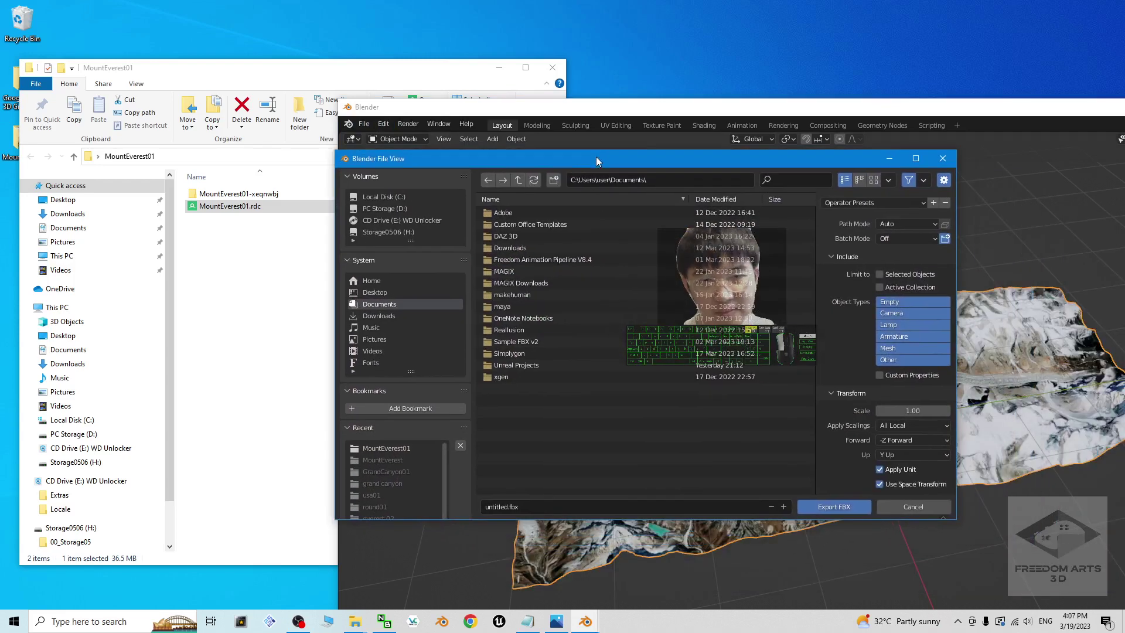
click(368, 295)
double_click(511, 223)
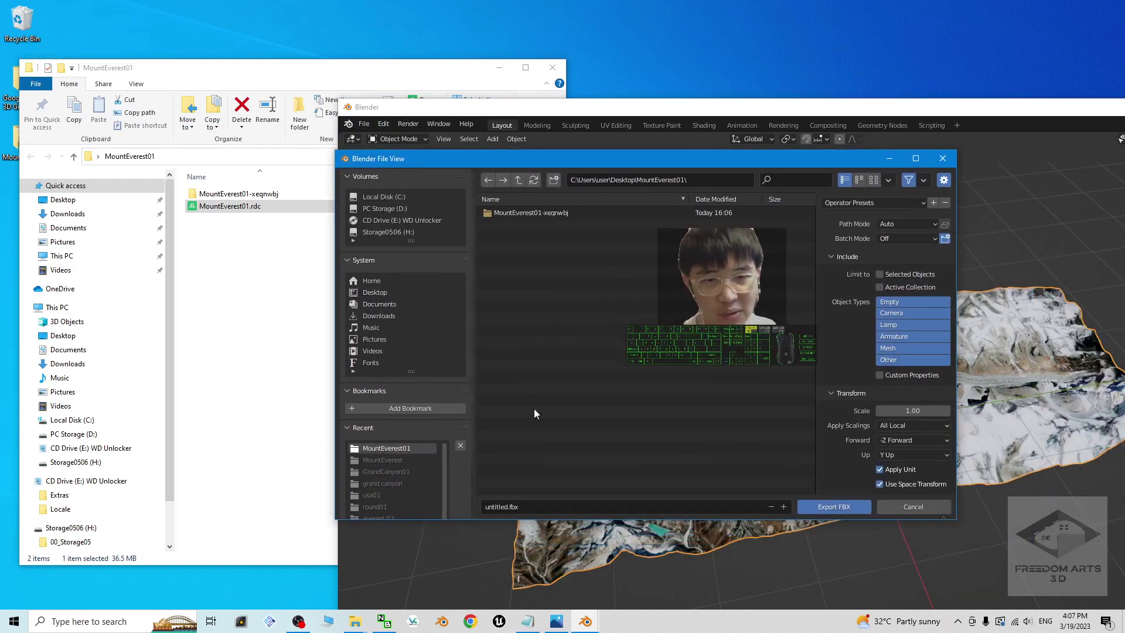
click(505, 507)
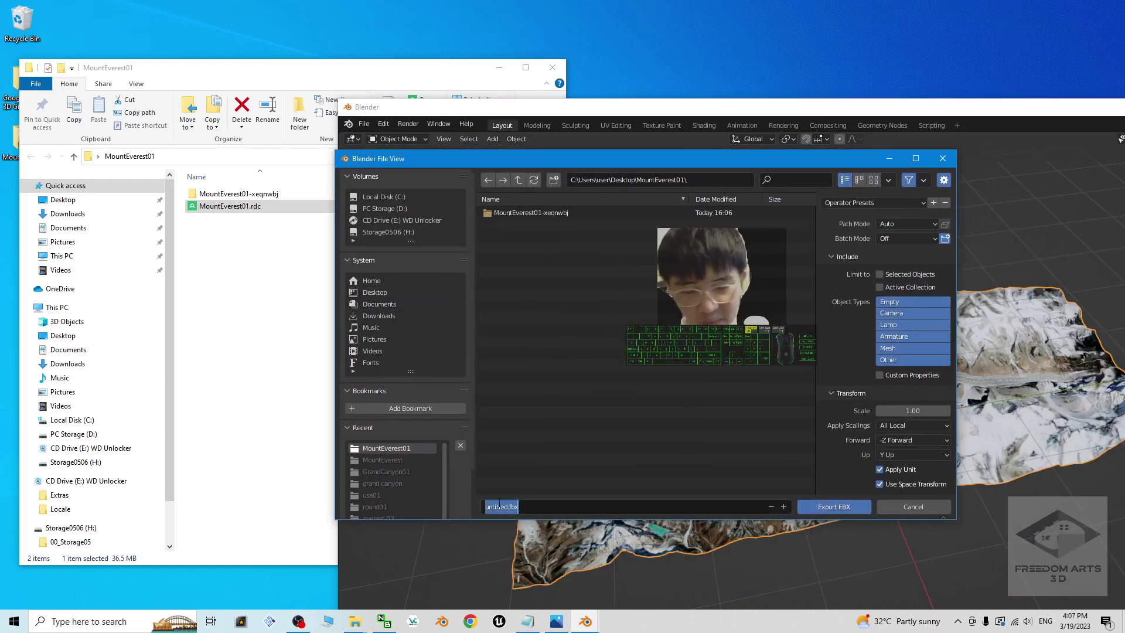
text(M)
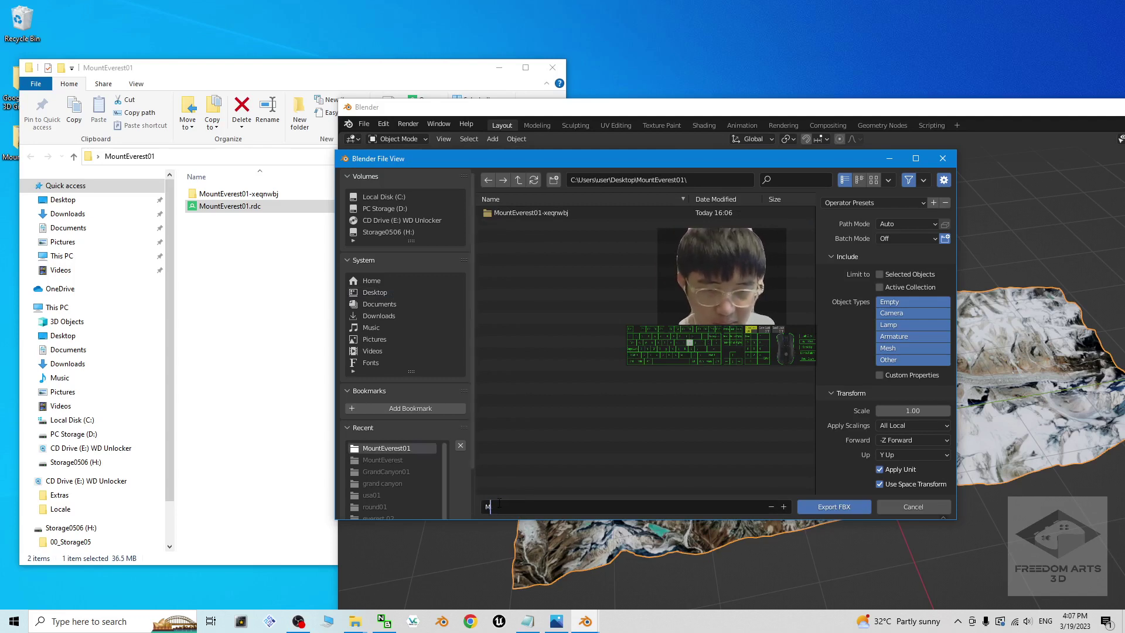
text(OuntEverest01)
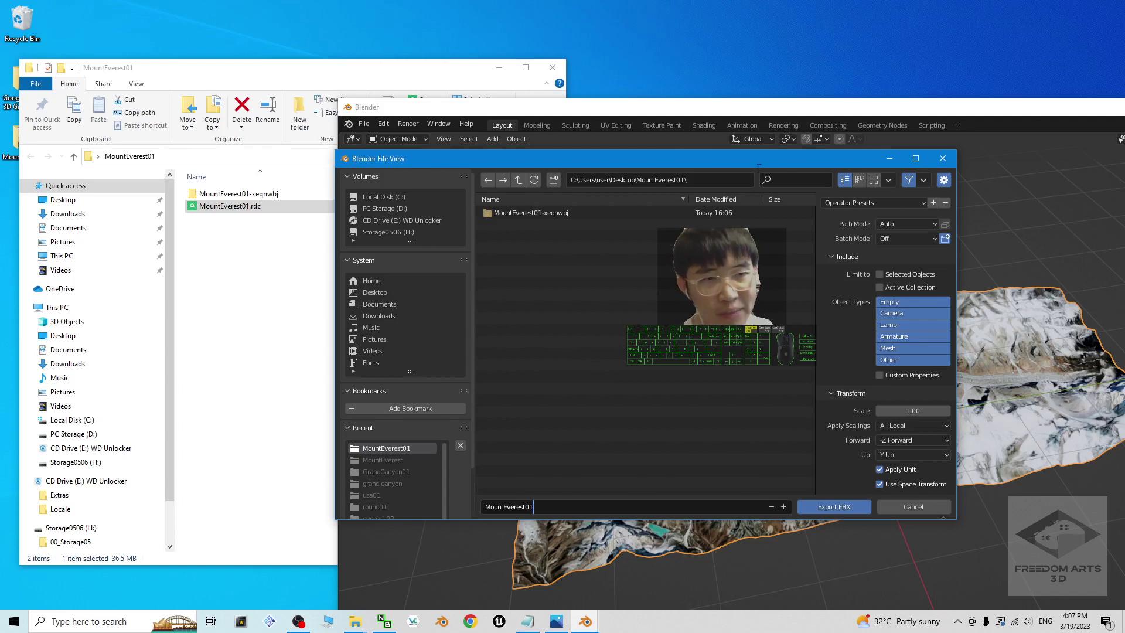
Step: Set Path Mode to Copy, enable Embed Textures and export MountEverest01.fbx
drag(753, 164, 657, 126)
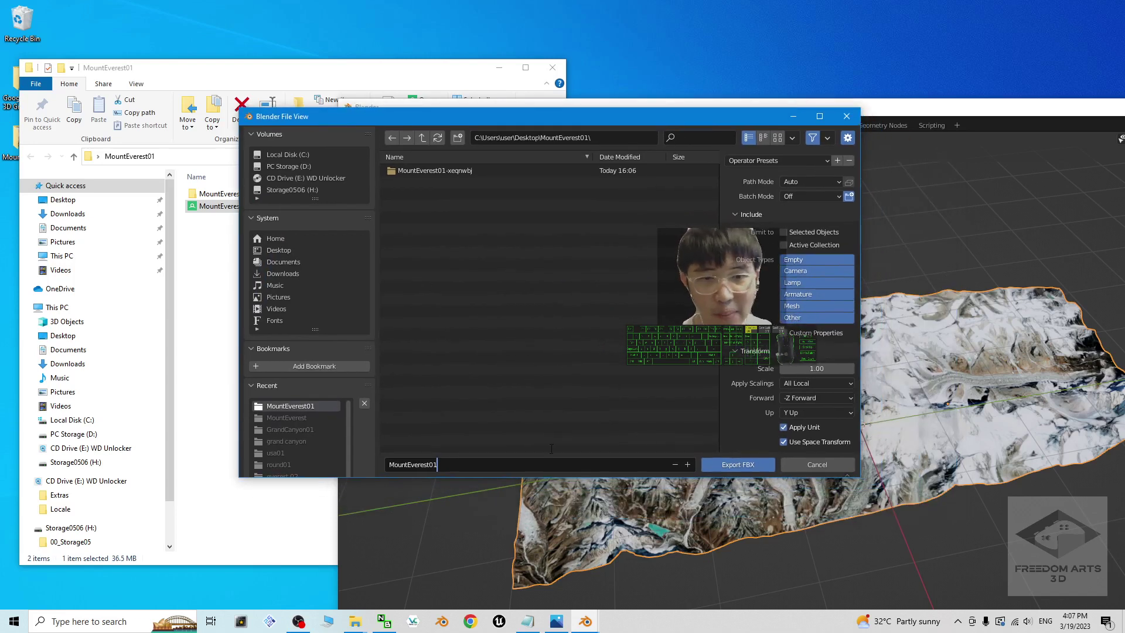
click(809, 184)
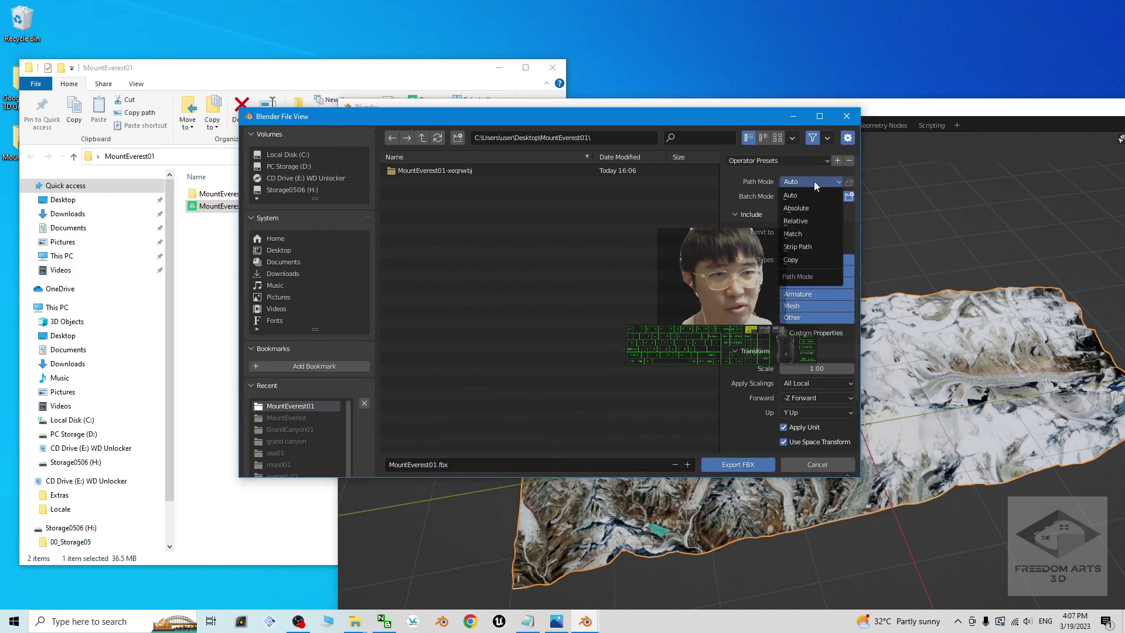
click(793, 258)
click(850, 182)
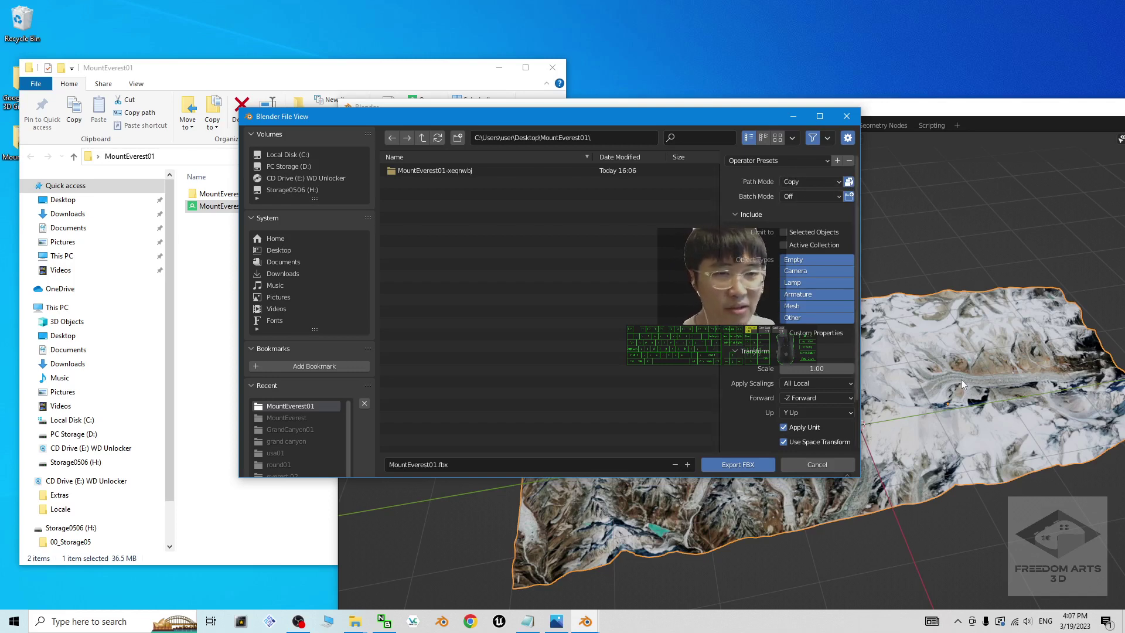
click(737, 464)
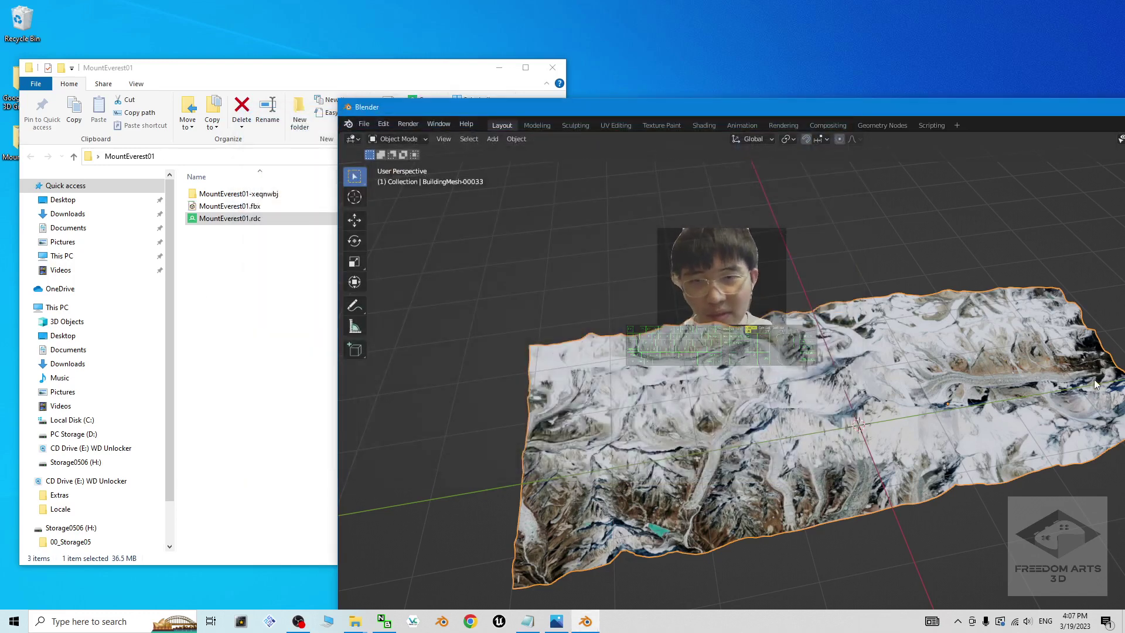
click(254, 269)
click(245, 208)
Step: Minimise Blender and reposition the MountEverest01 folder showing the 7.88 MB MountEverest01.fbx
click(735, 107)
drag(735, 107, 562, 96)
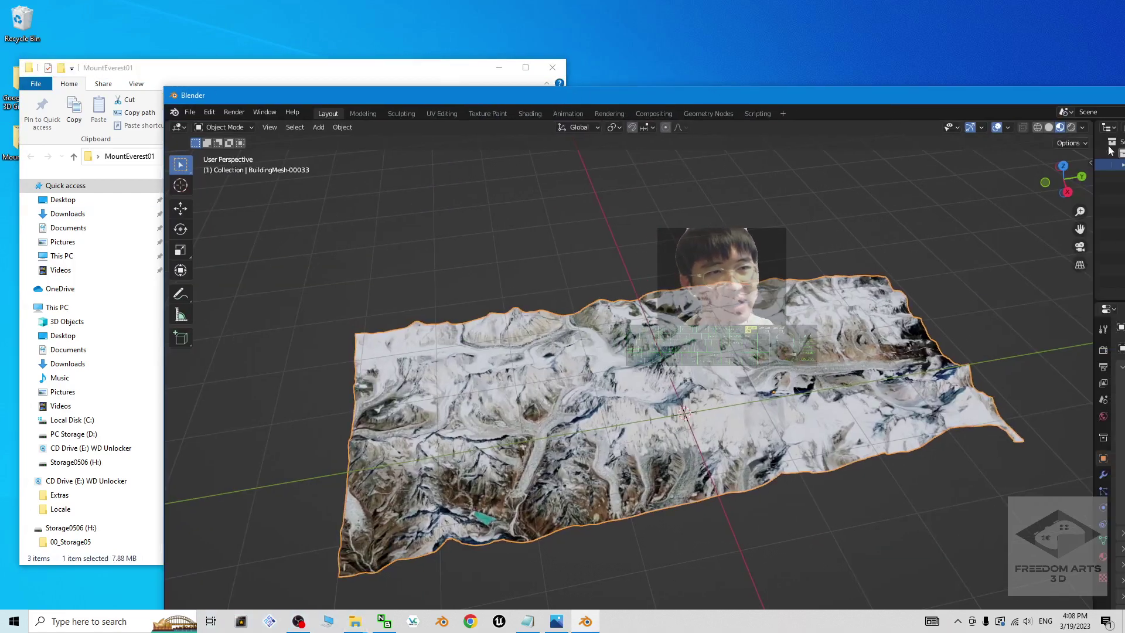
double_click(983, 97)
click(1064, 10)
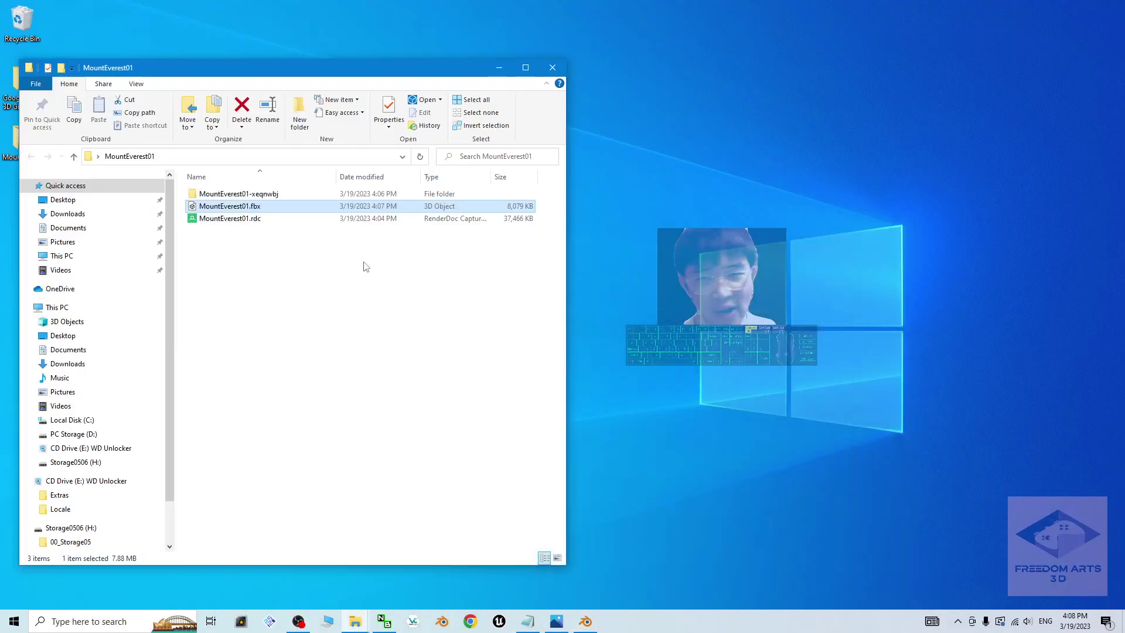
drag(353, 75, 710, 166)
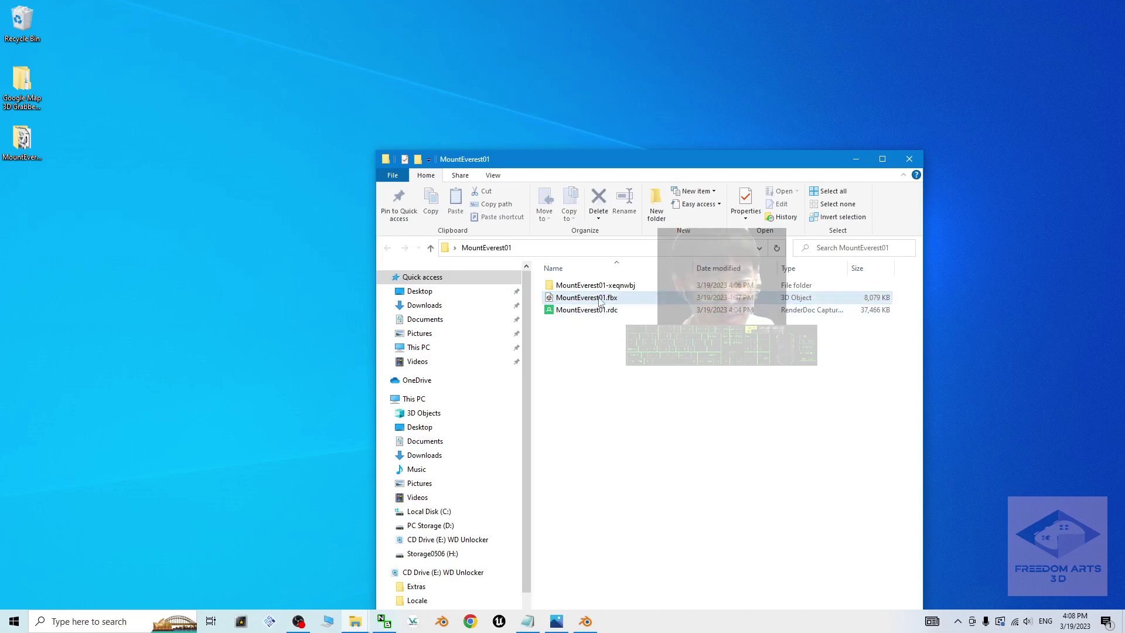
Step: View MountEverest01.fbx maximised in 3D Viewer at a tilted angle, then switch back to the Photos cover image
double_click(600, 298)
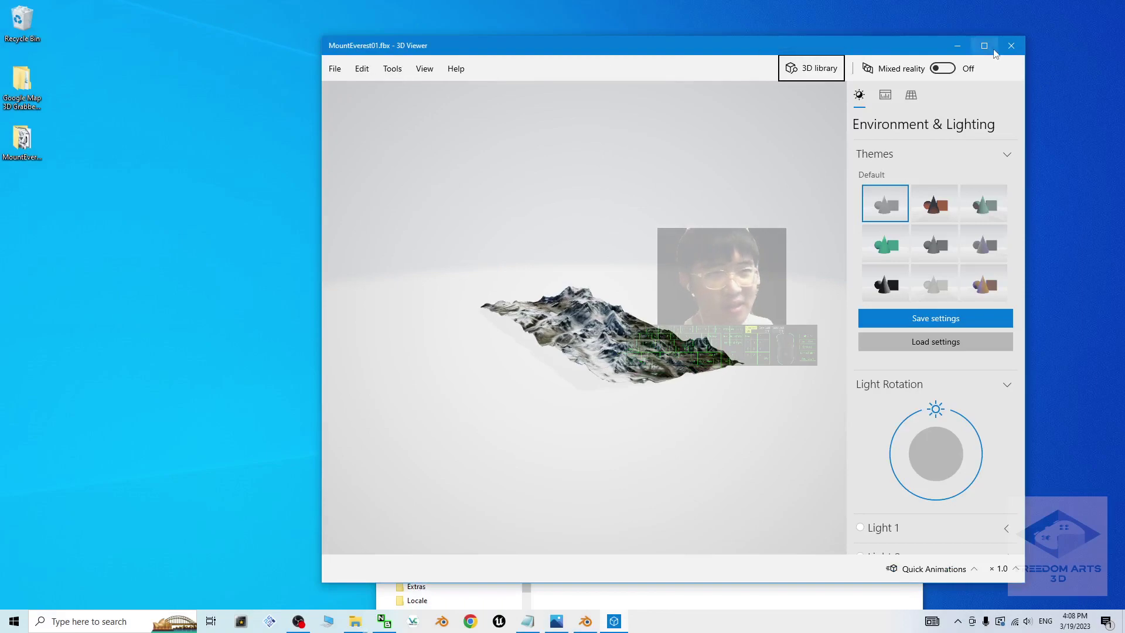
click(984, 45)
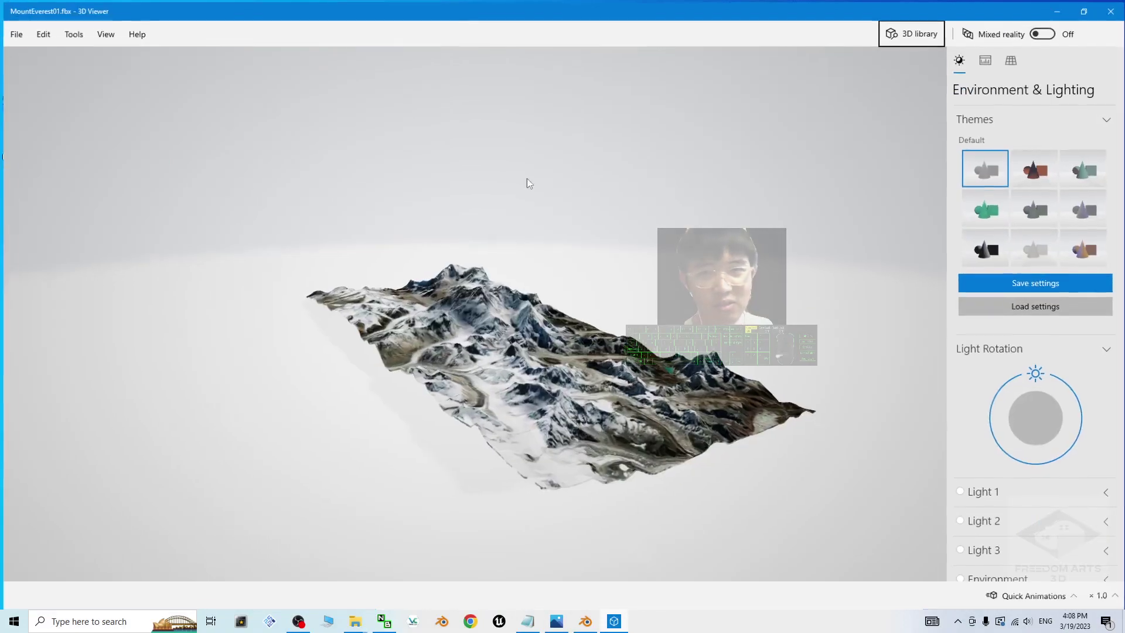
drag(727, 451, 561, 384)
key(alt)
key(alt+Tab)
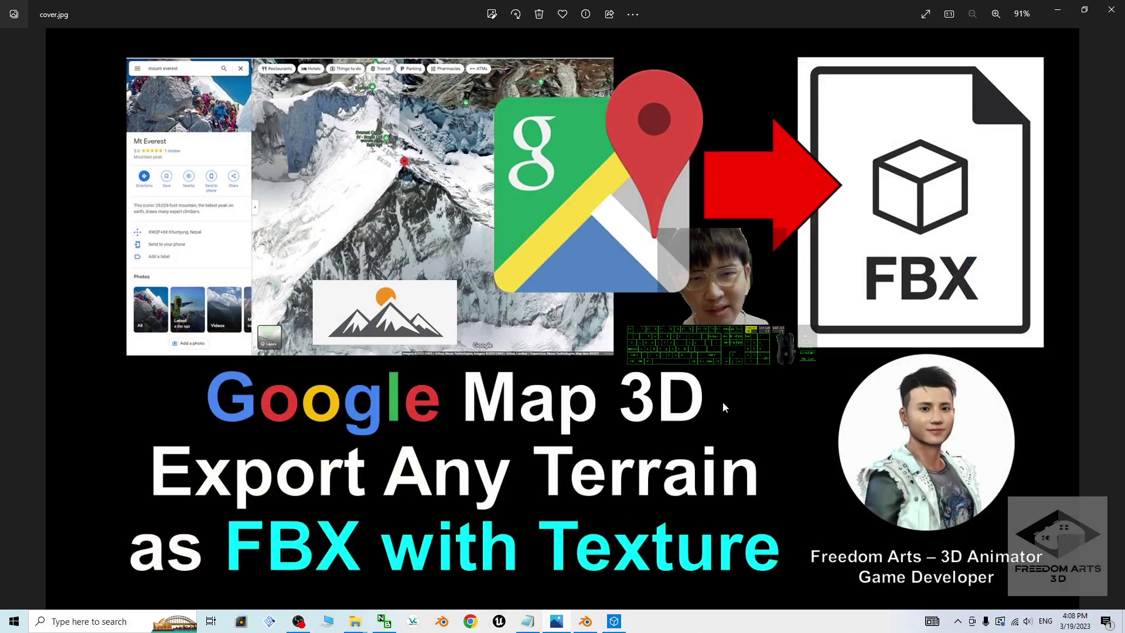
click(612, 622)
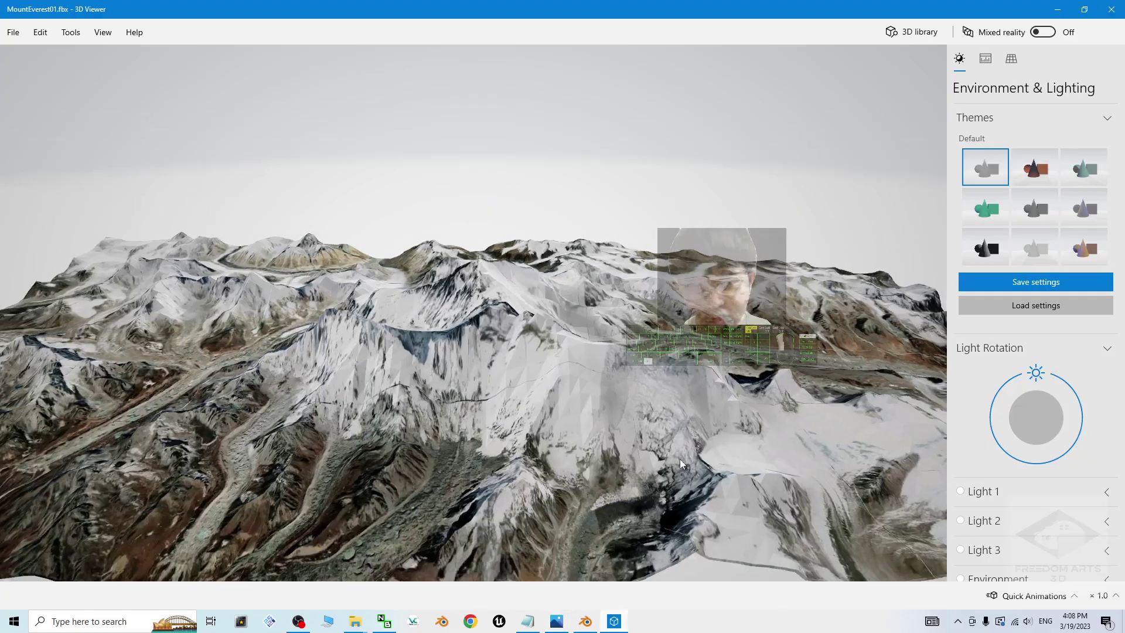
drag(680, 459, 500, 402)
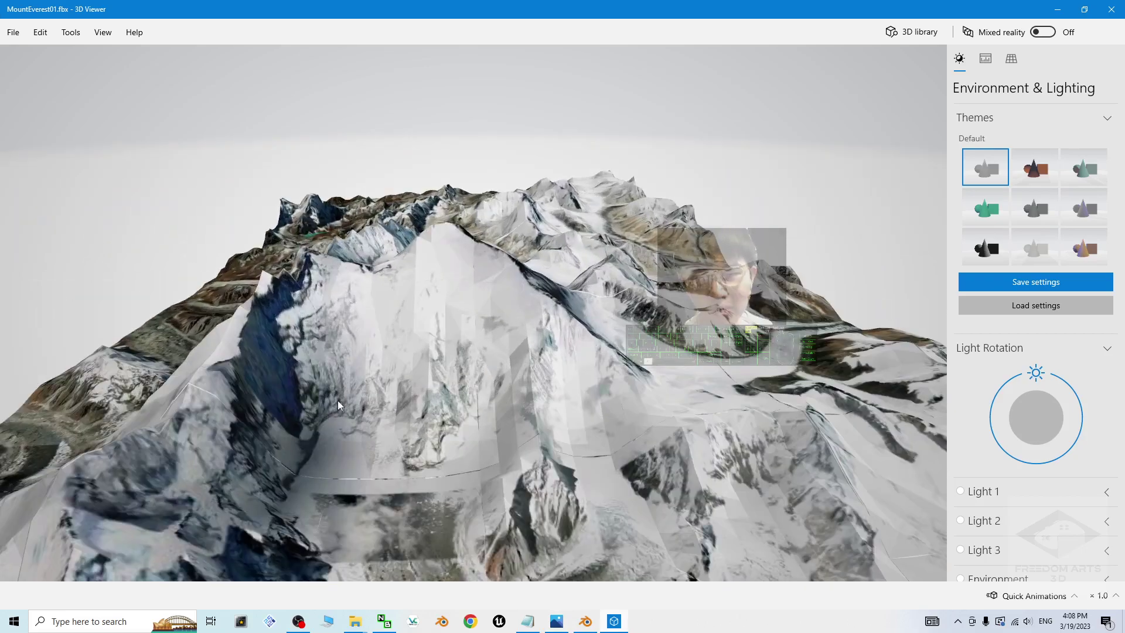
drag(341, 396, 512, 410)
scroll(518, 412, down, 5)
scroll(459, 336, up, 3)
scroll(605, 441, down, 1)
drag(606, 442, 540, 414)
scroll(507, 341, up, 5)
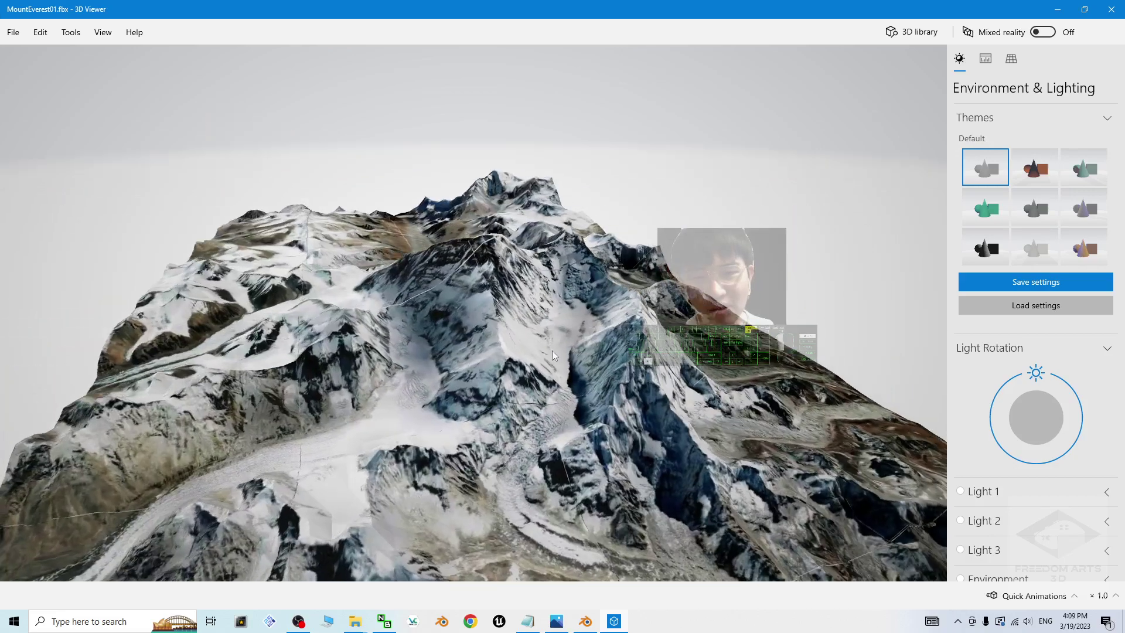
drag(508, 341, 522, 371)
key(alt)
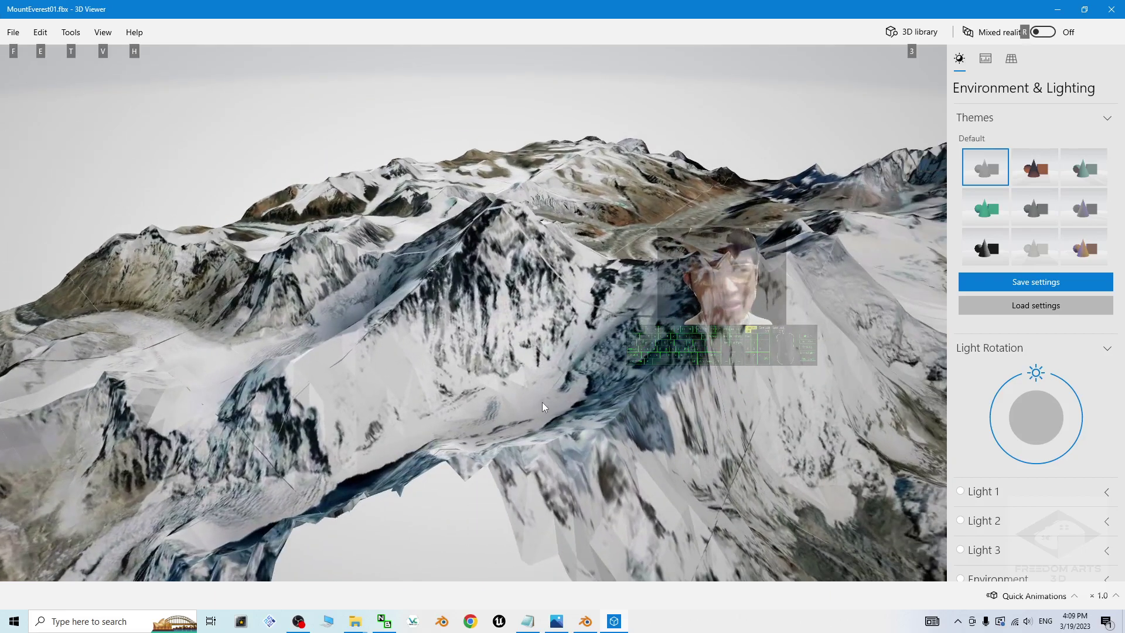